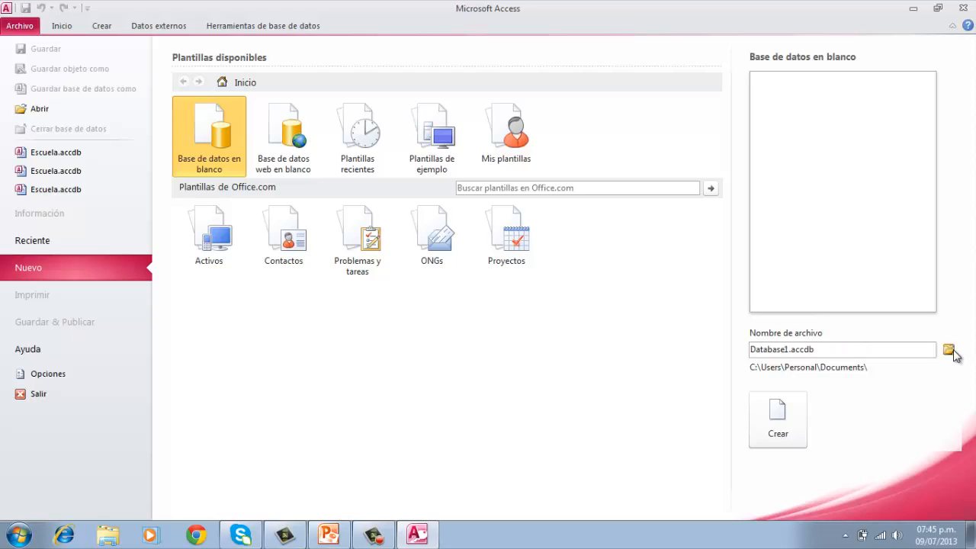
# Choose the new blank database's location by creating a folder named BD in Mis documentos and opening it.
pyautogui.click(949, 349)
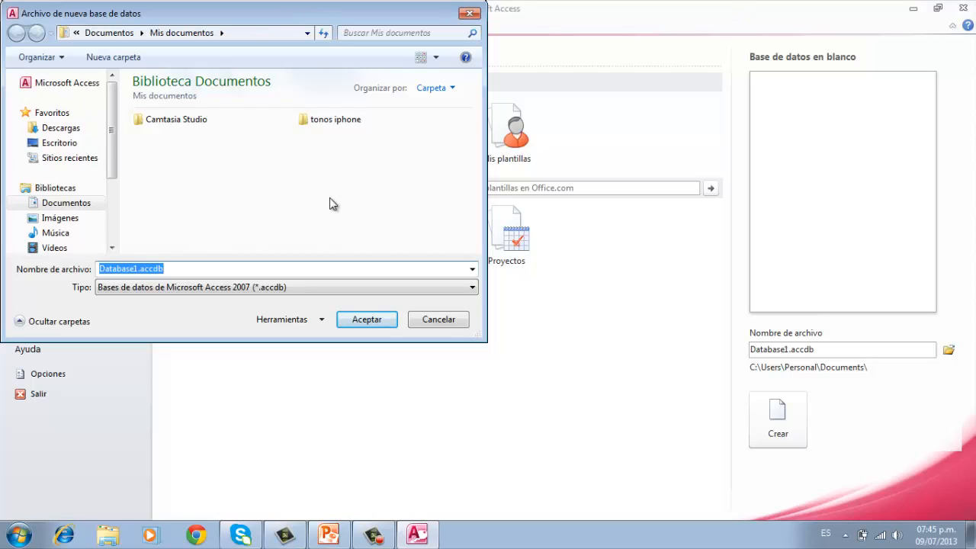
pyautogui.click(216, 183)
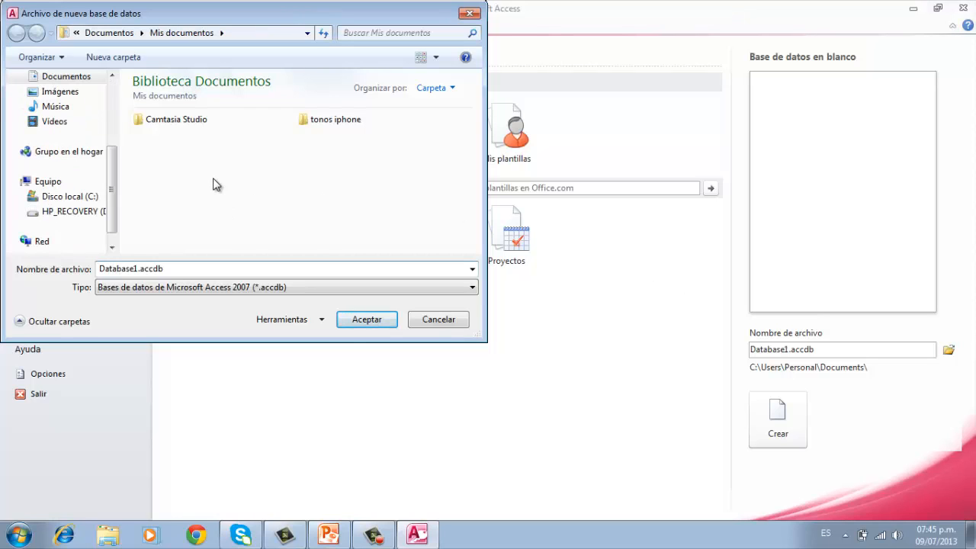
pyautogui.rightClick(216, 183)
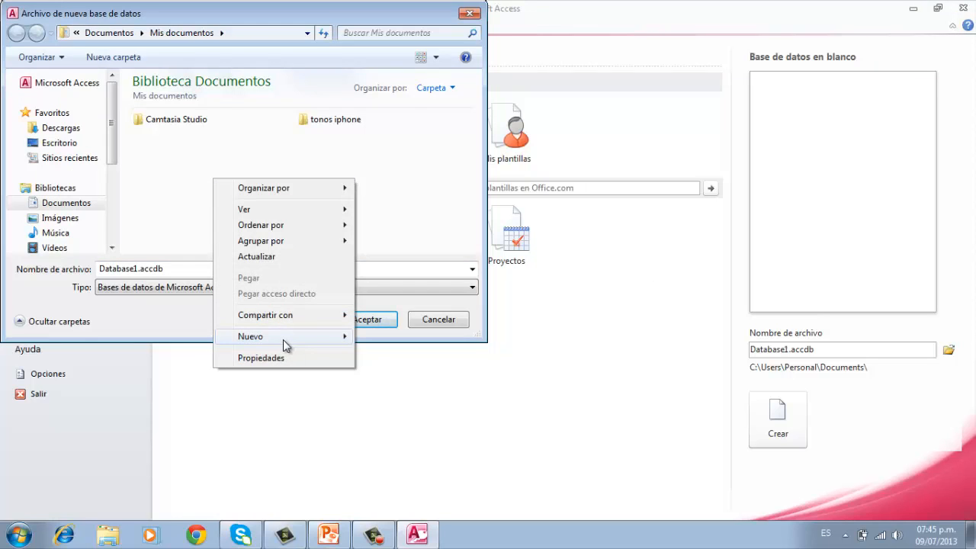
pyautogui.moveTo(283, 341)
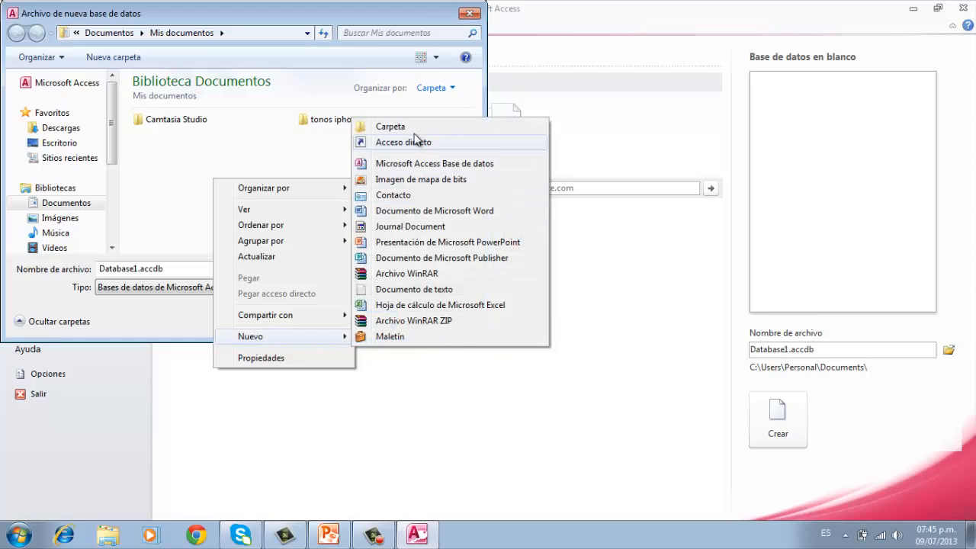
pyautogui.click(389, 127)
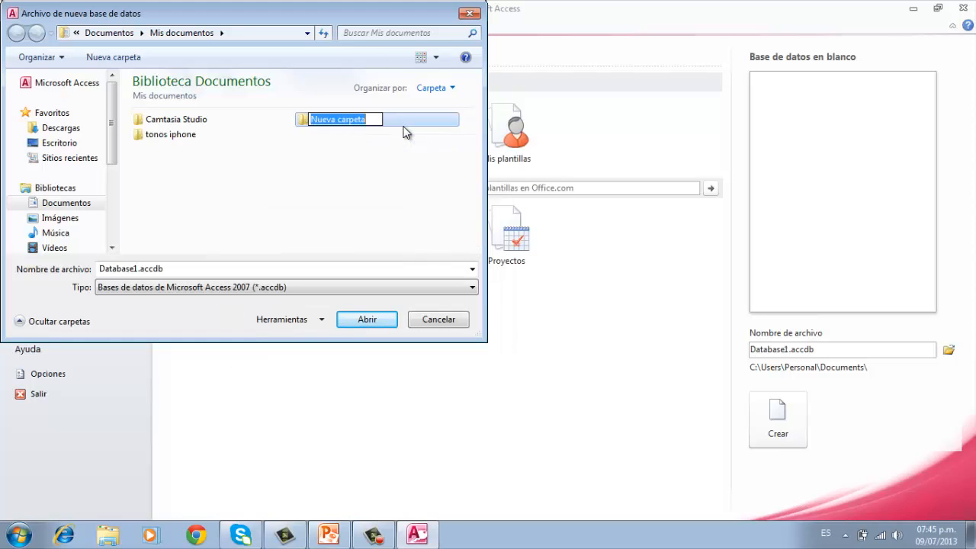
pyautogui.write('BD')
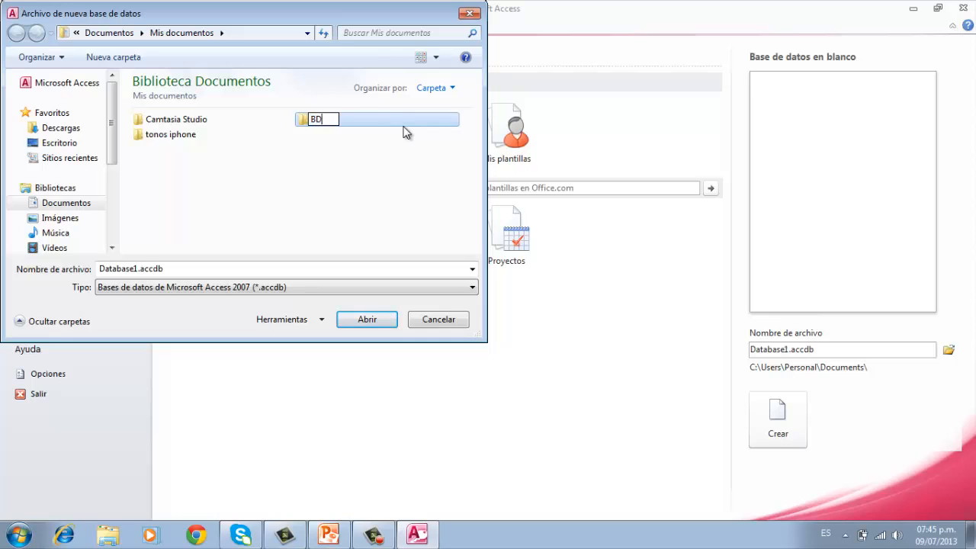
pyautogui.press('Return')
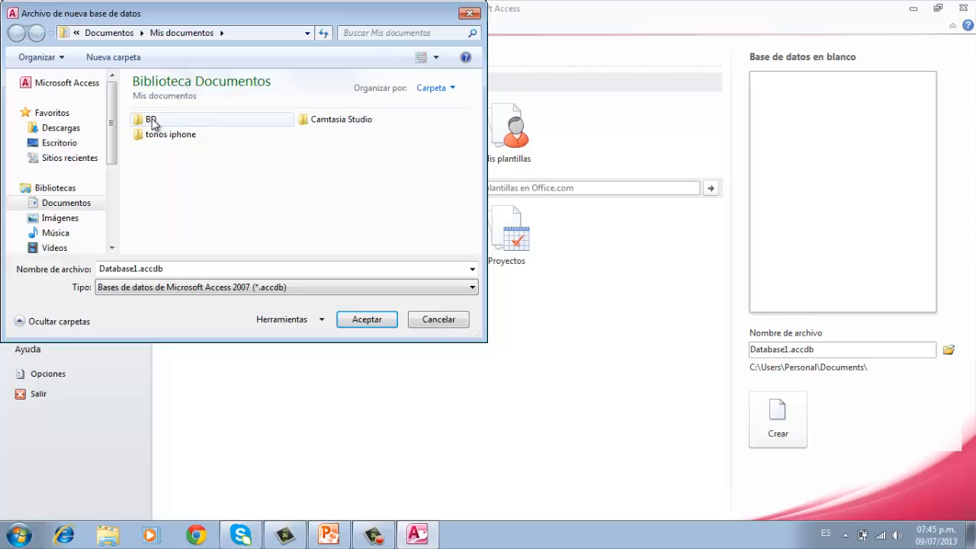
pyautogui.click(151, 120)
pyautogui.doubleClick(151, 119)
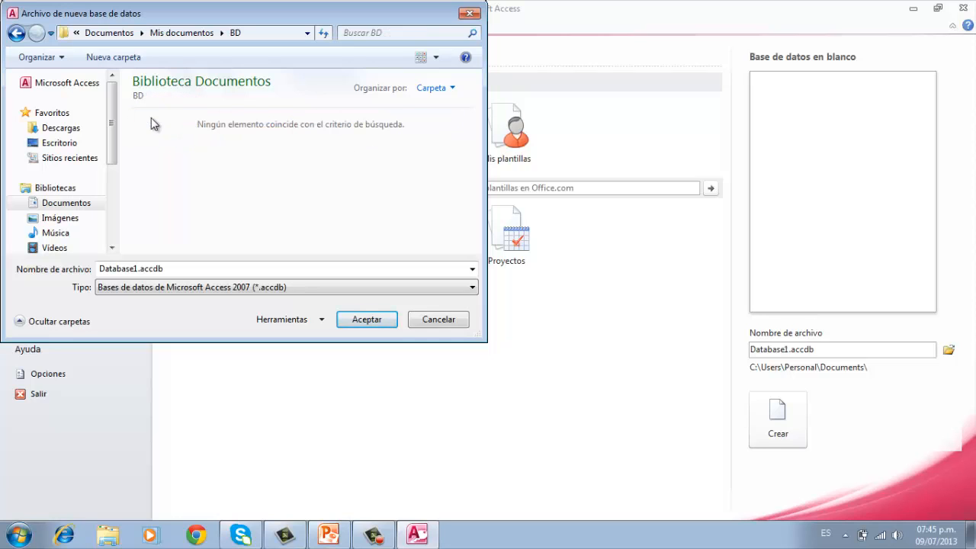
# Name the database file Escuela and create the blank database in the BD folder.
pyautogui.doubleClick(222, 268)
pyautogui.press('BackSpace')
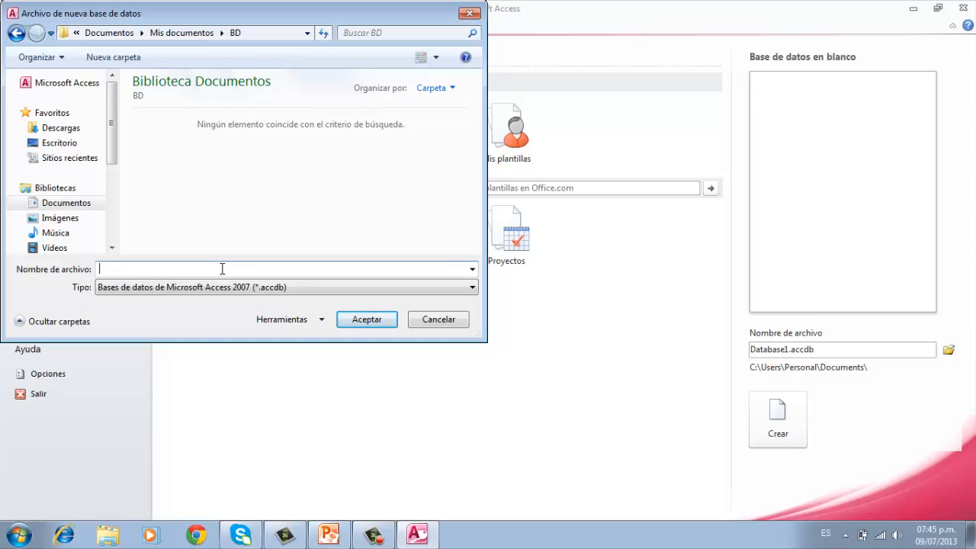
pyautogui.write('Escuela')
pyautogui.click(355, 321)
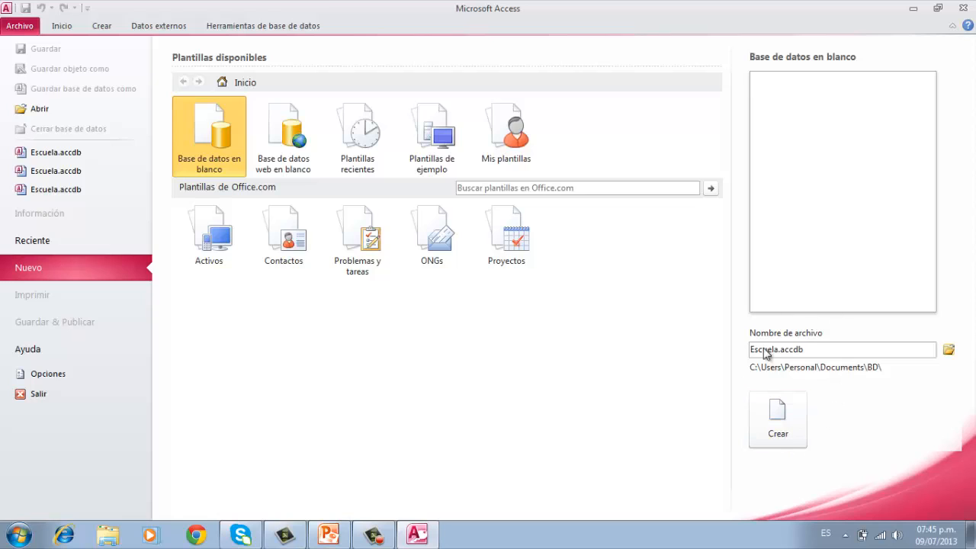
pyautogui.click(786, 424)
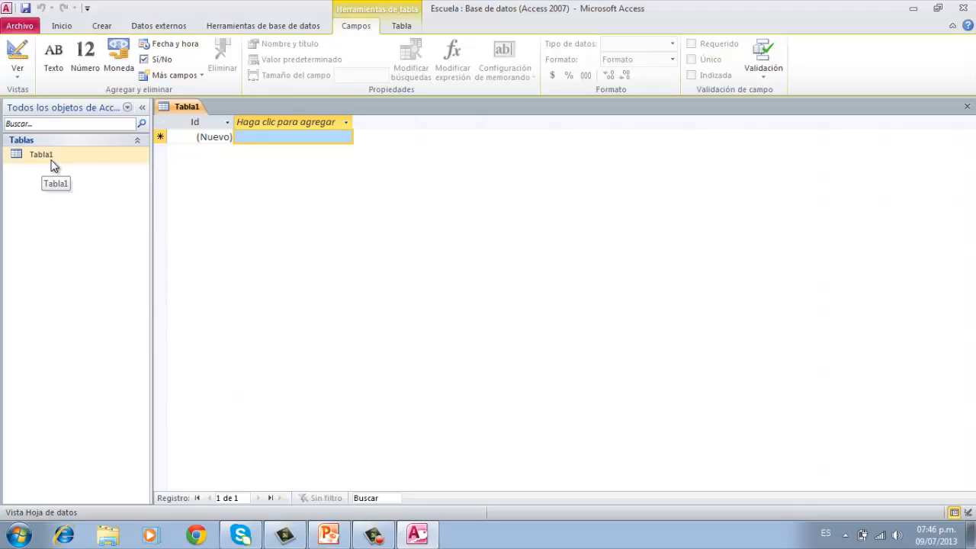
# Switch the new table to Design view, saving it with the name Datos Academicos.
pyautogui.click(23, 72)
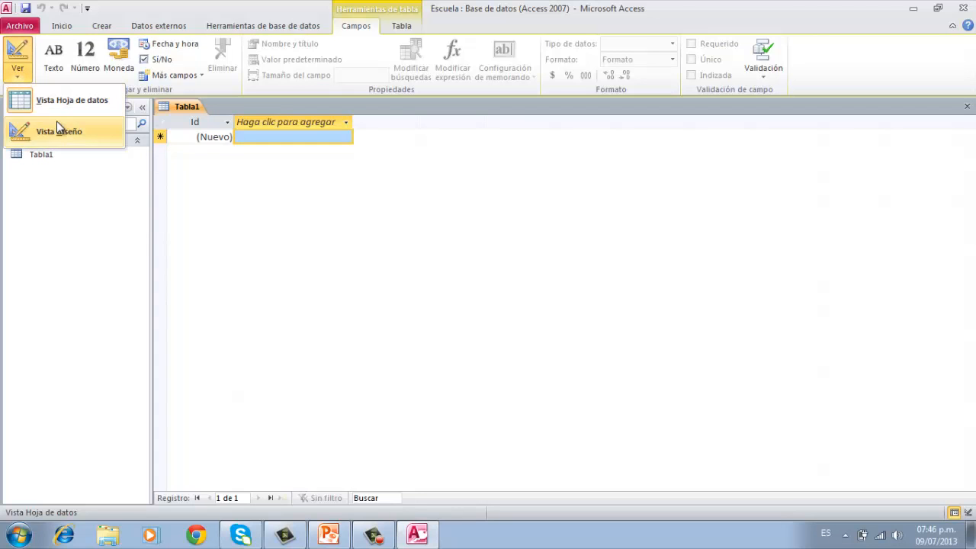
pyautogui.click(18, 58)
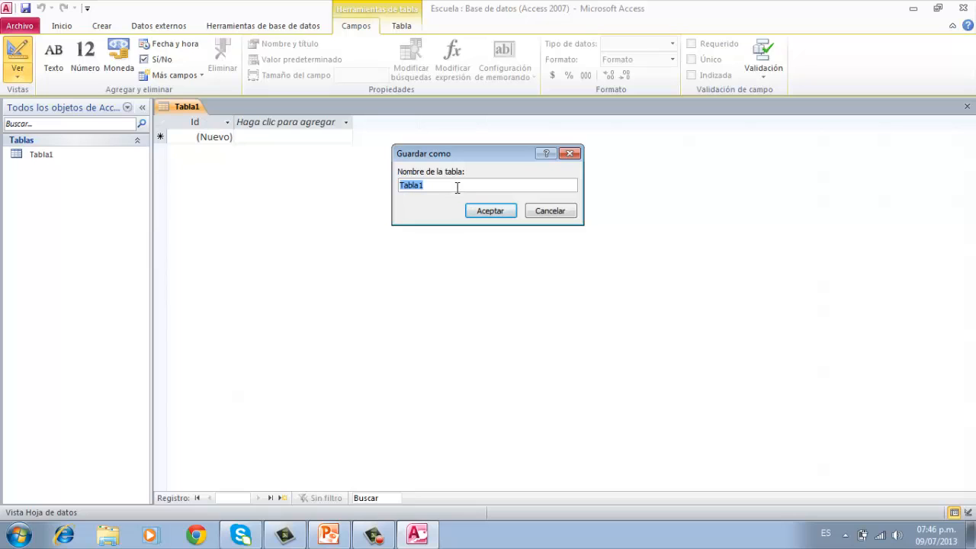
pyautogui.write('Datos Academicos')
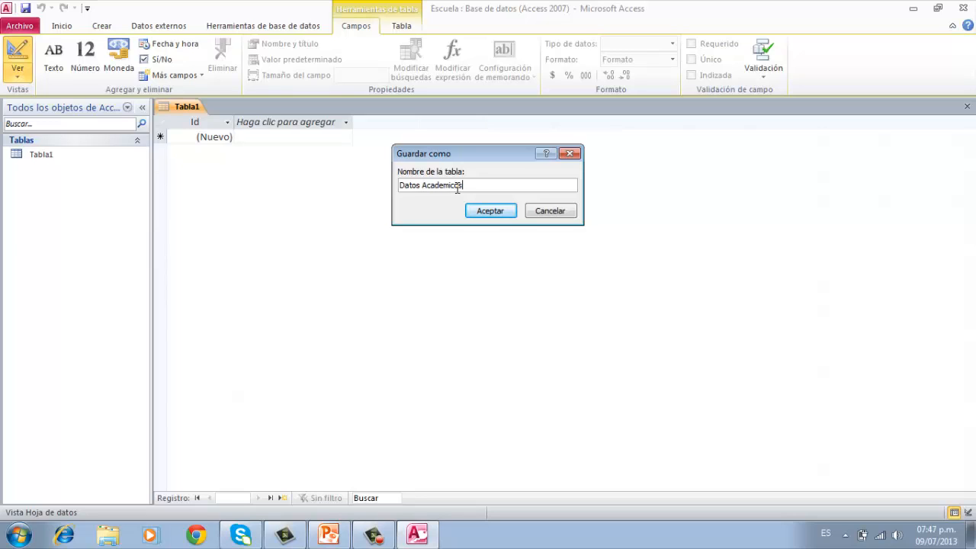
pyautogui.click(495, 213)
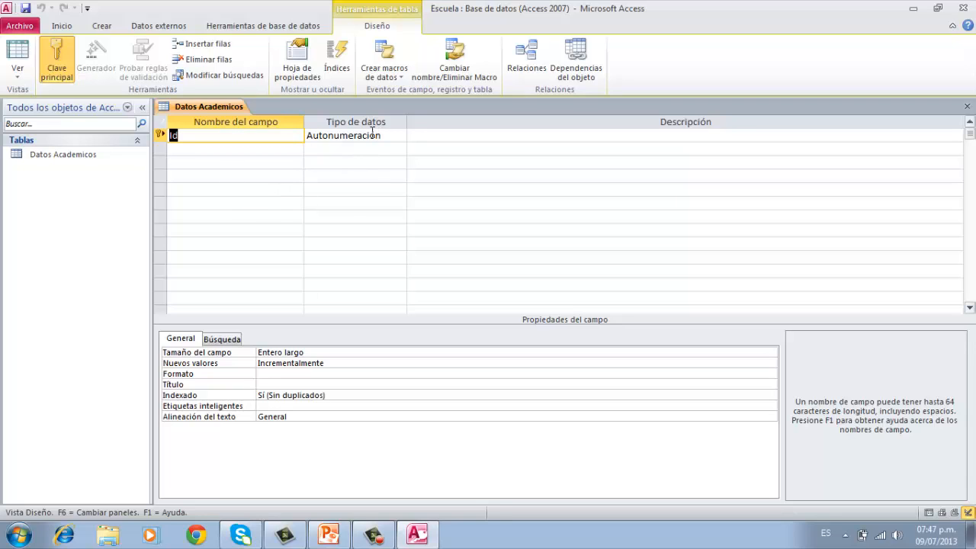
# Rename the primary key field Id as No de control.
pyautogui.click(258, 137)
pyautogui.press('BackSpace')
pyautogui.press('BackSpace')
pyautogui.write('No')
pyautogui.write(' c')
pyautogui.write('e control')
# Add three more fields to the table named Aula, Repite curso and Actividad Extraescolar.
pyautogui.click(235, 149)
pyautogui.write('Aula')
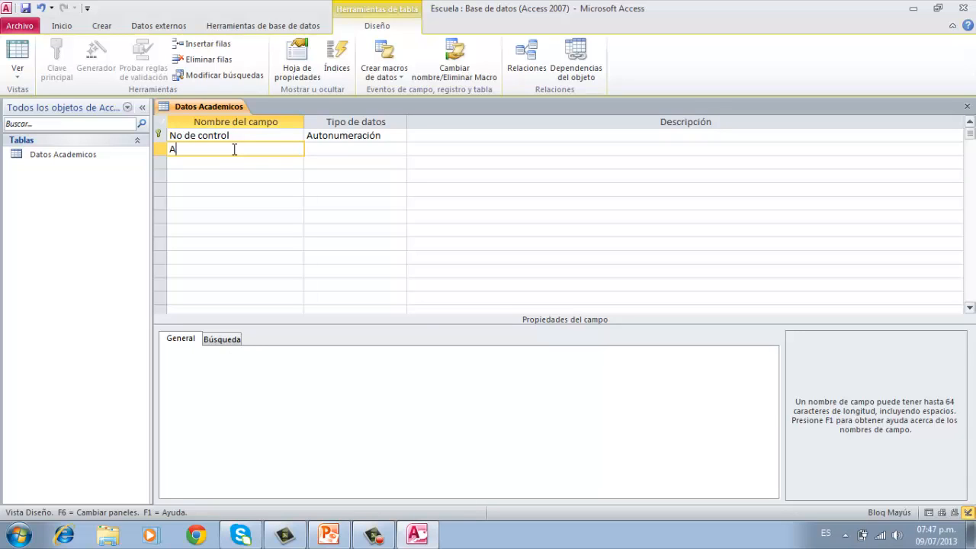
pyautogui.click(214, 162)
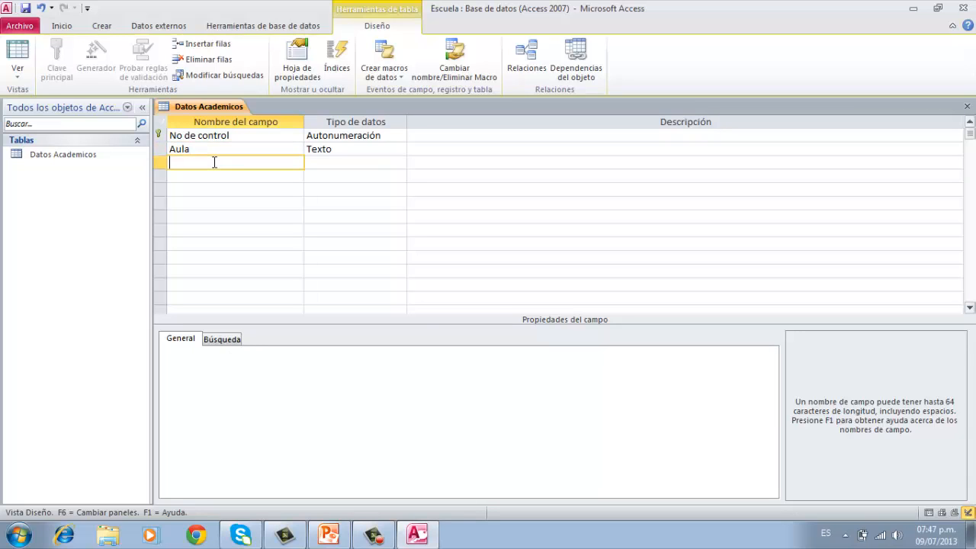
pyautogui.write('Repite curso')
pyautogui.click(213, 178)
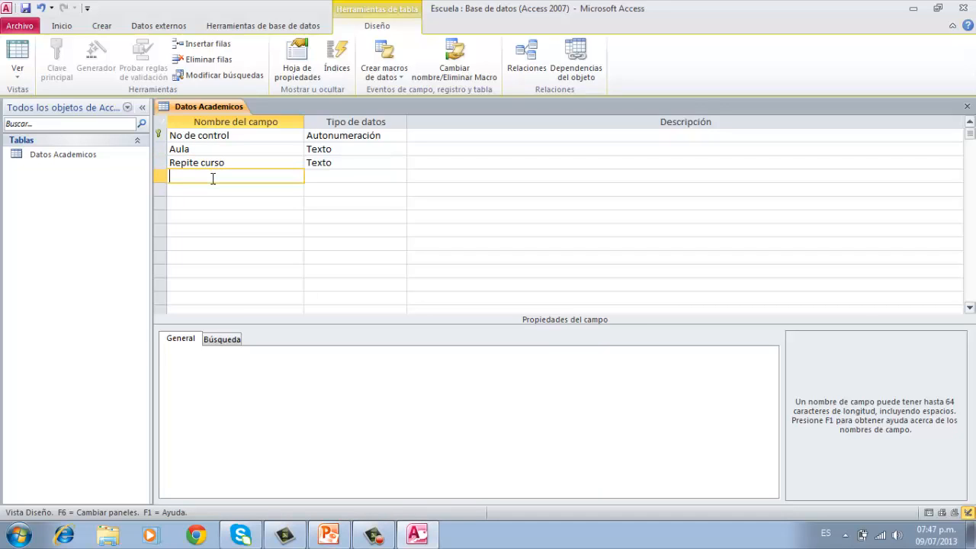
pyautogui.write('Actividad Extraescolar')
# Set the data type of the No de control field to Número.
pyautogui.click(356, 136)
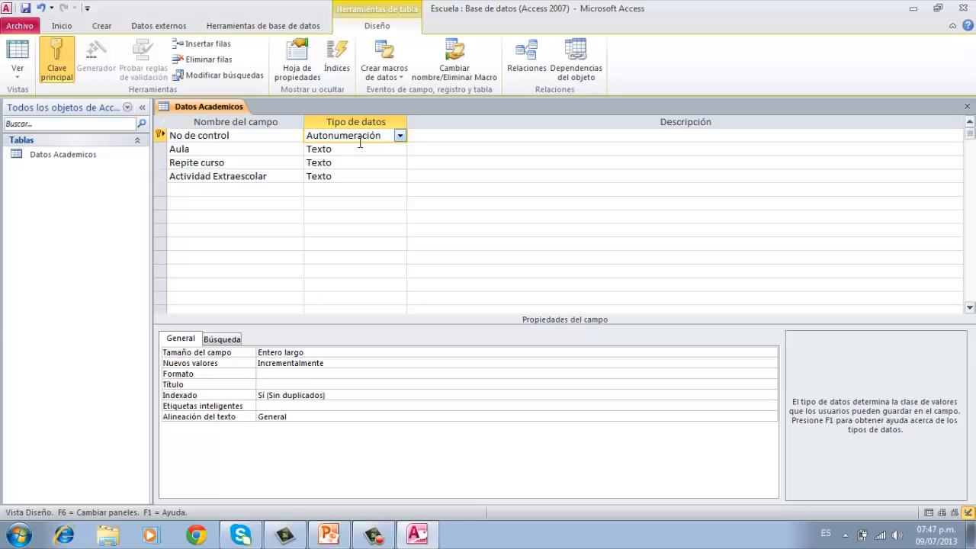
pyautogui.click(401, 136)
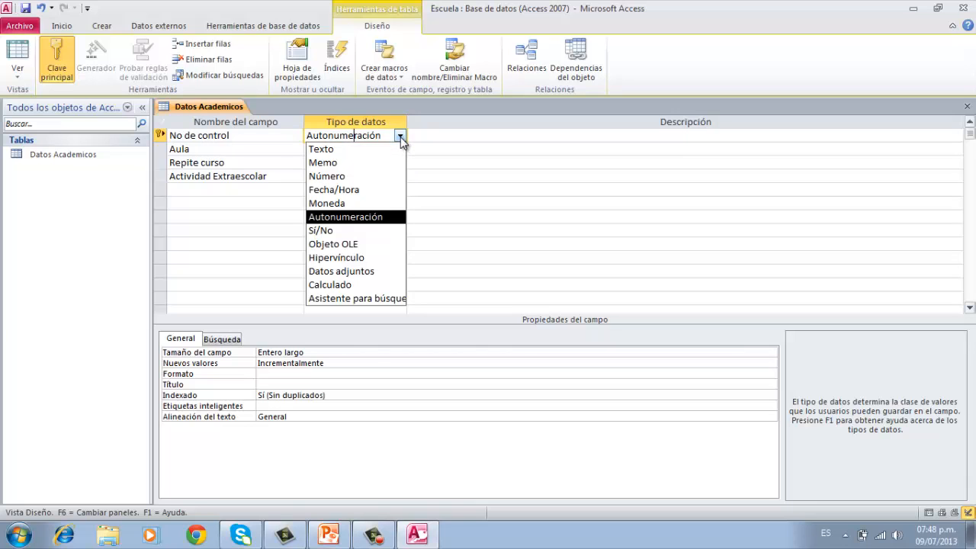
pyautogui.click(363, 177)
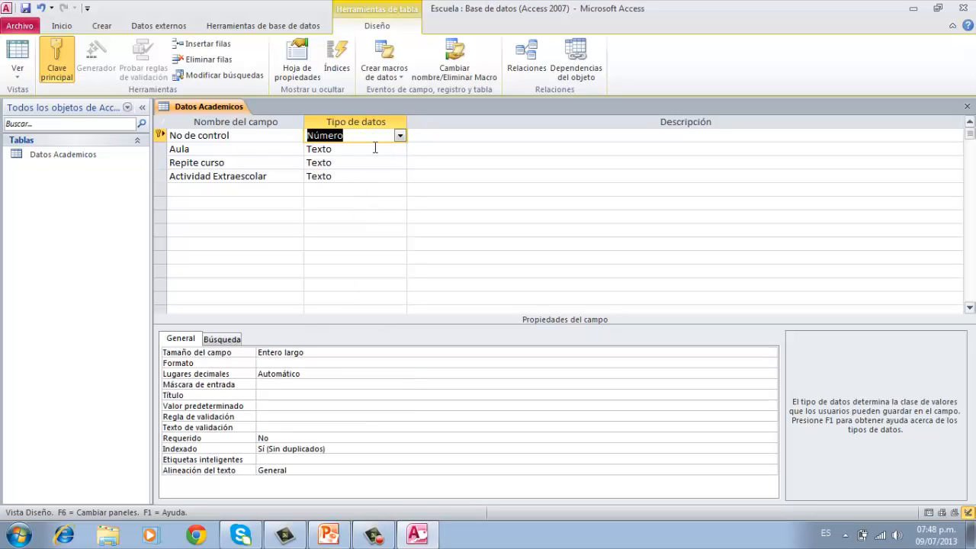
# Set the data type of the Repite curso field to Sí/No.
pyautogui.click(375, 149)
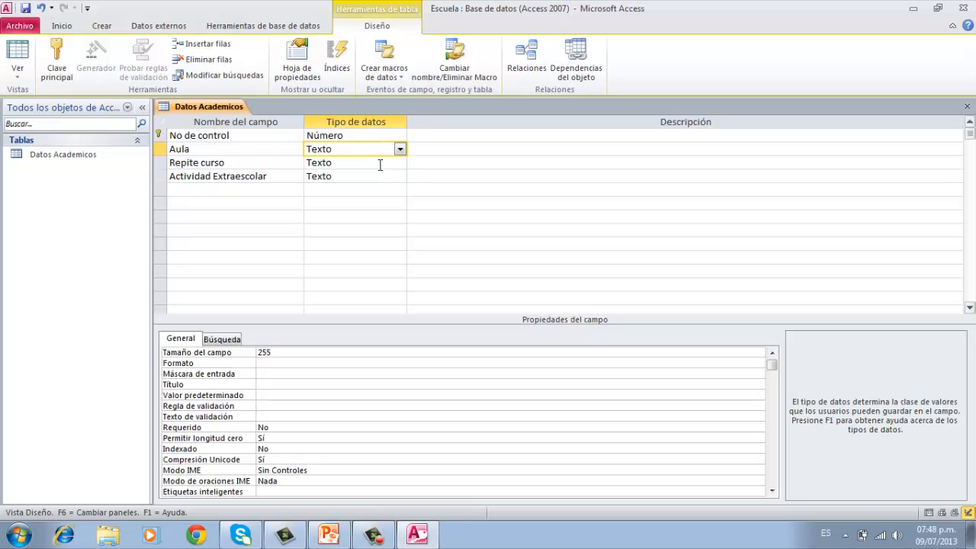
pyautogui.click(379, 163)
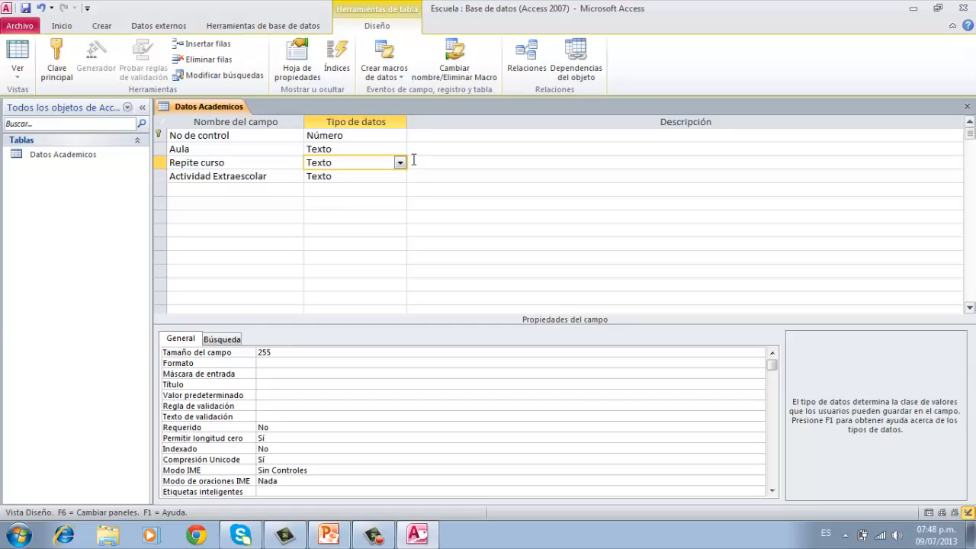
pyautogui.click(399, 163)
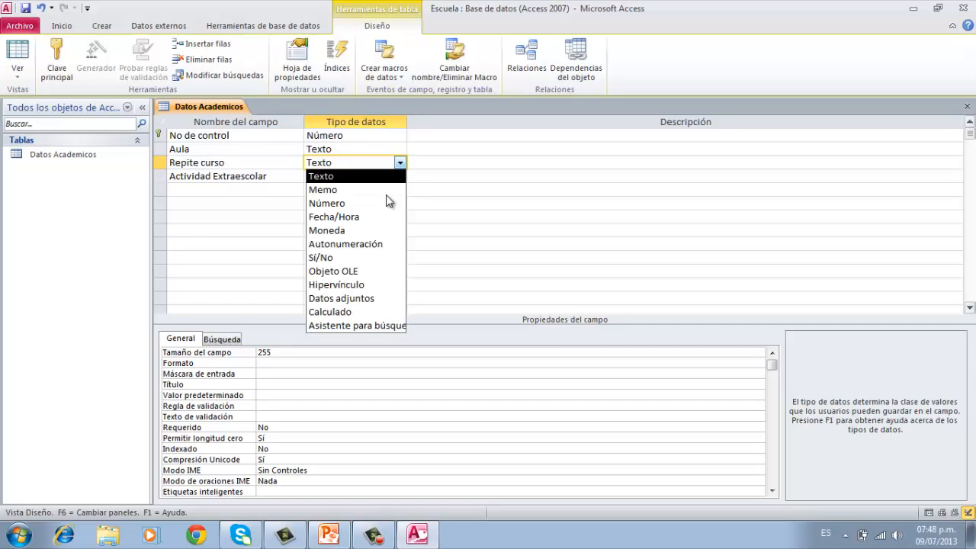
pyautogui.click(361, 260)
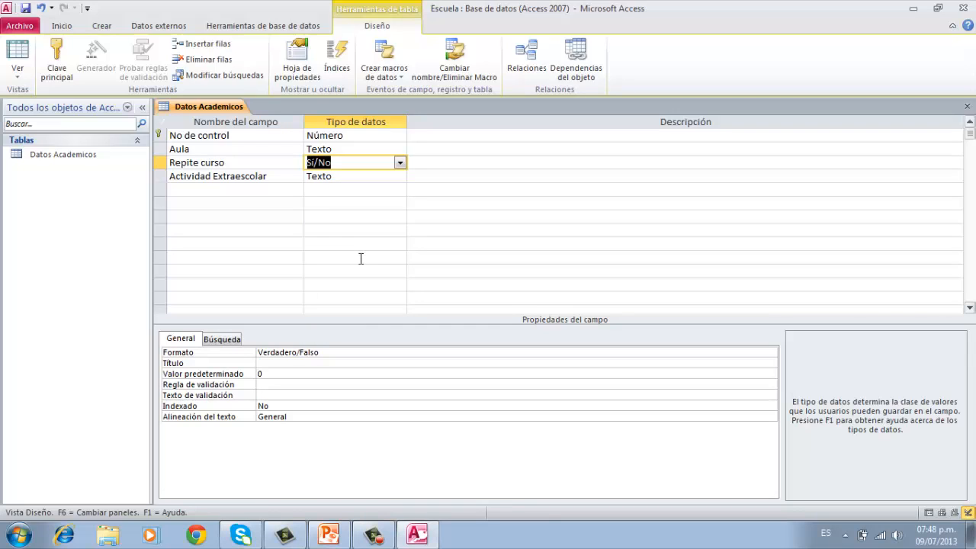
pyautogui.click(354, 177)
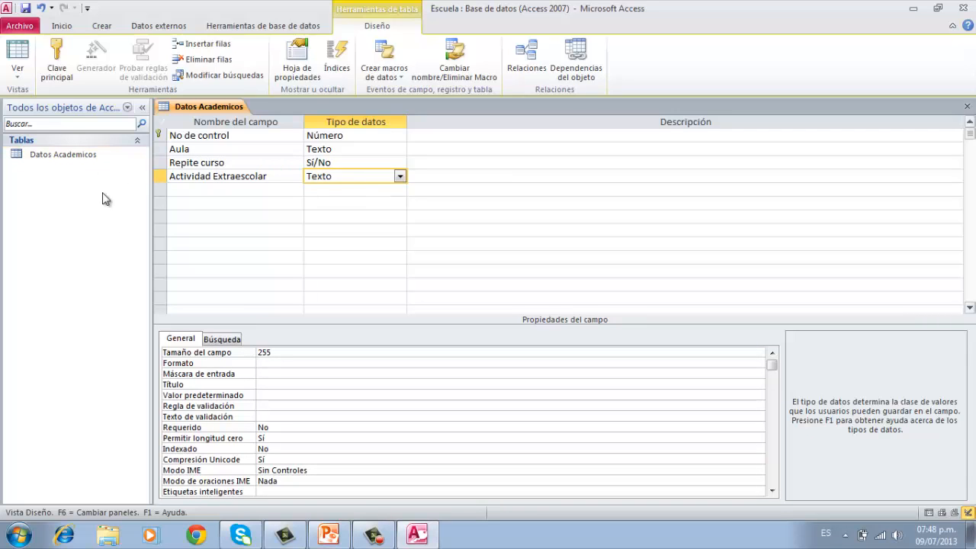
# Save the table design and enter the first record in Datasheet view: the student's control number, Aula A2, Repite curso checked, Actividad Extraescolar Basquetbol.
pyautogui.click(21, 59)
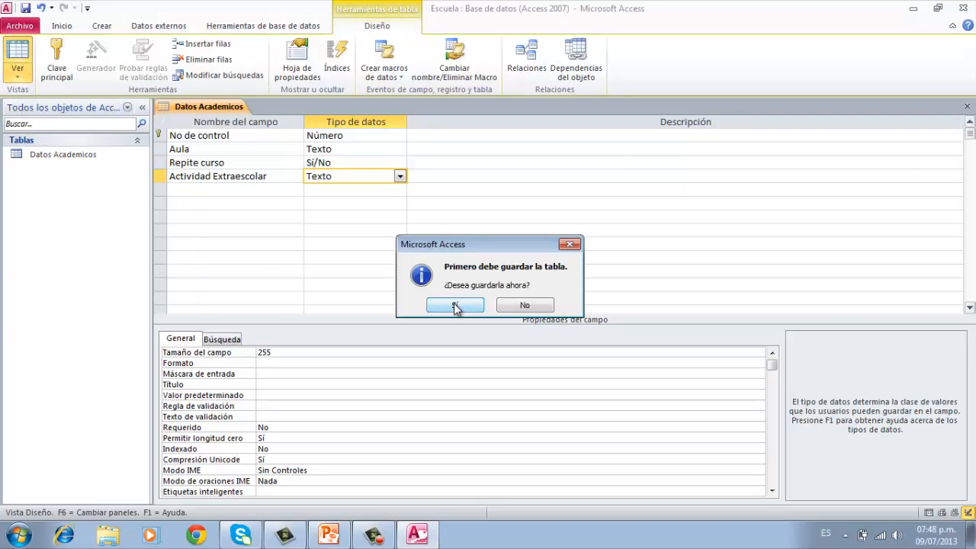
pyautogui.click(455, 306)
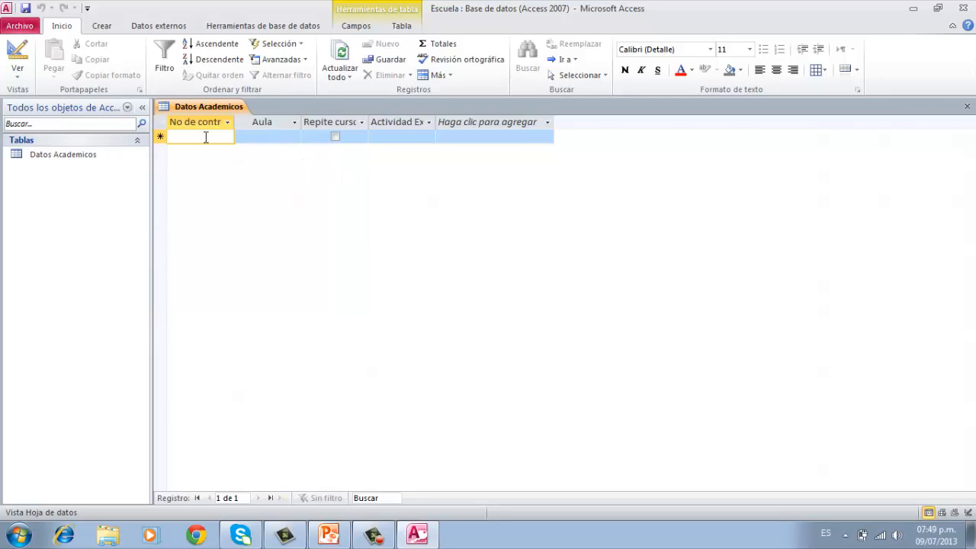
pyautogui.write('1231')
pyautogui.click(274, 138)
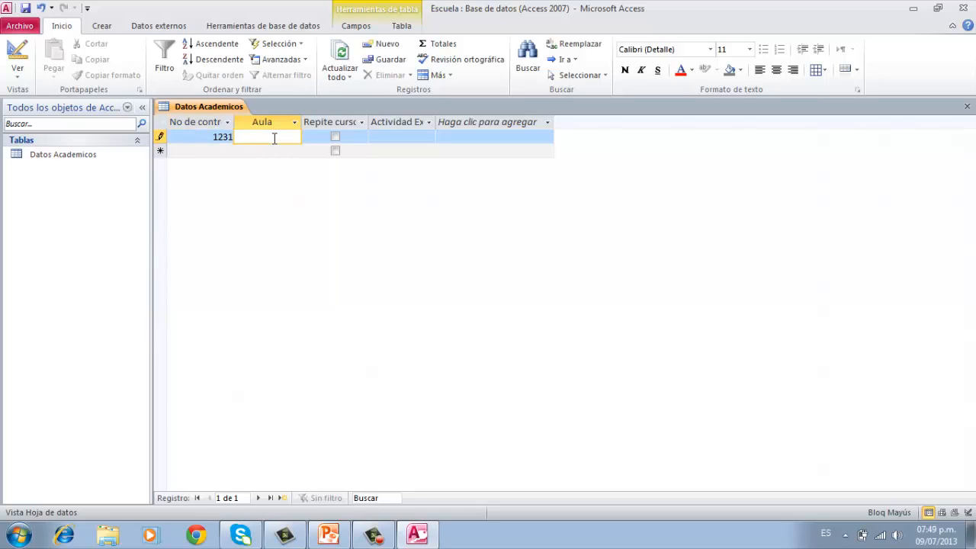
pyautogui.write('A2')
pyautogui.click(336, 137)
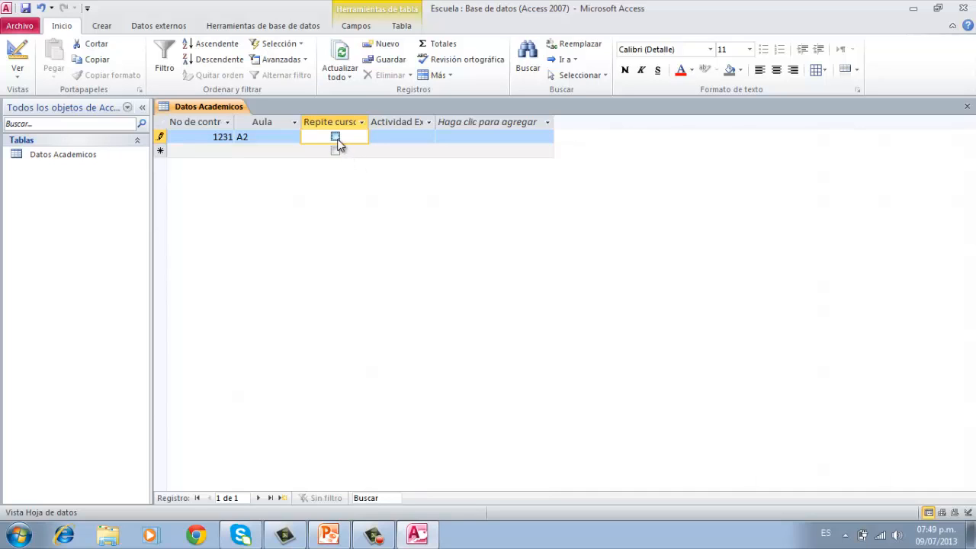
pyautogui.click(336, 138)
pyautogui.click(398, 137)
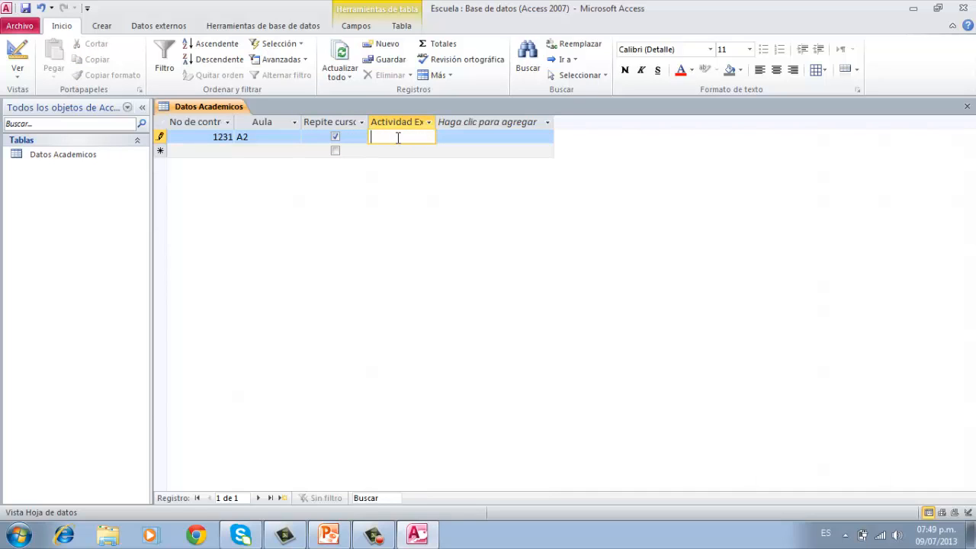
pyautogui.write('Basquetbol')
# Enter the second Datos Academicos record: the student's control number, Aula B4, Repite curso unchecked and Actividad Extraescolar Volibol.
pyautogui.click(213, 152)
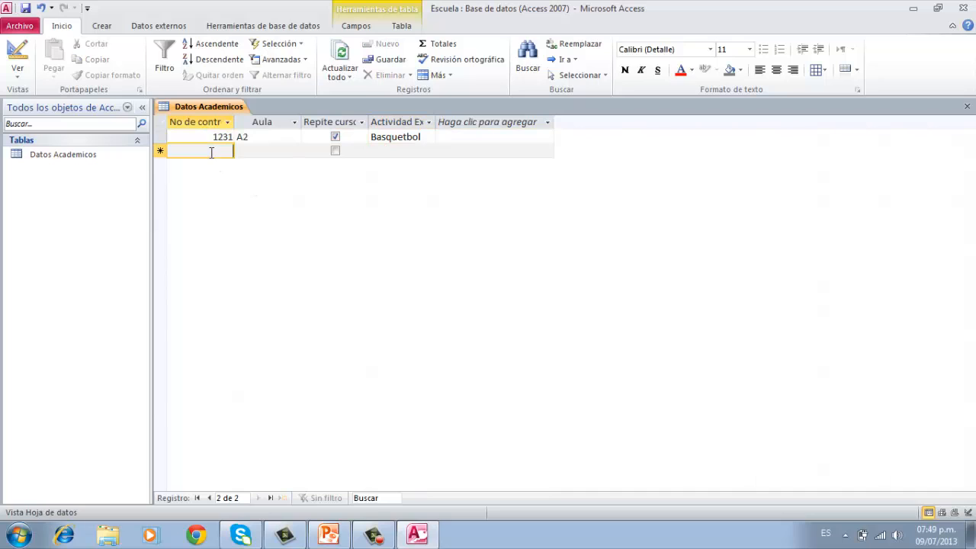
pyautogui.write('1232')
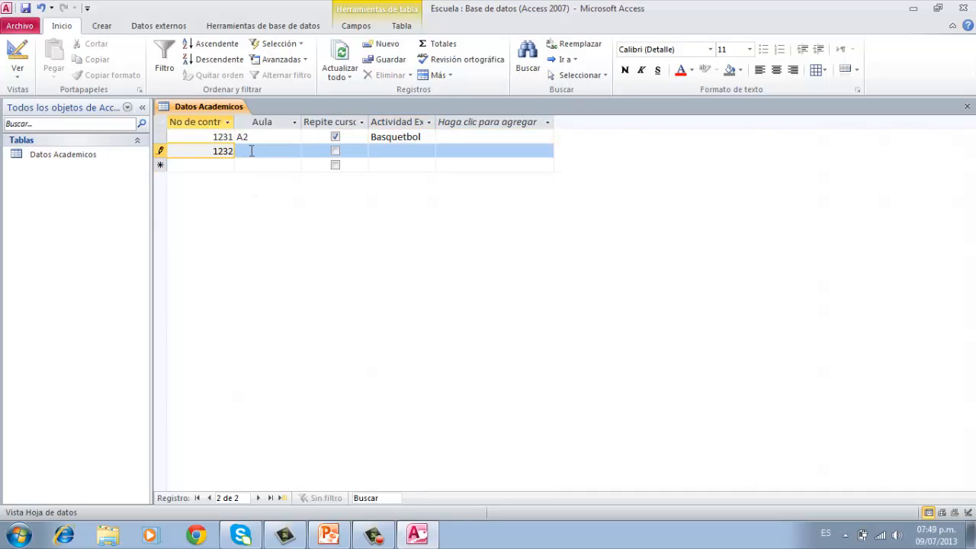
pyautogui.click(249, 151)
pyautogui.write('B4')
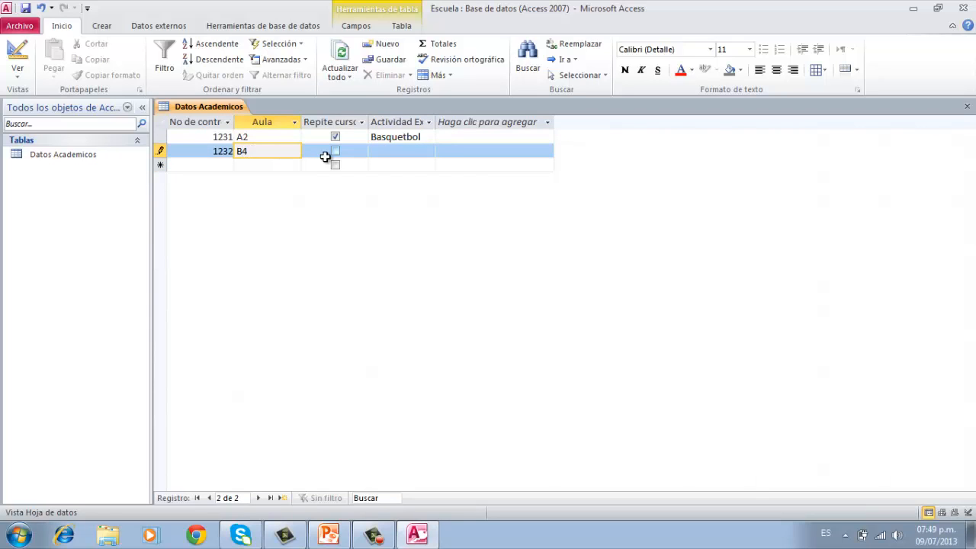
pyautogui.click(388, 152)
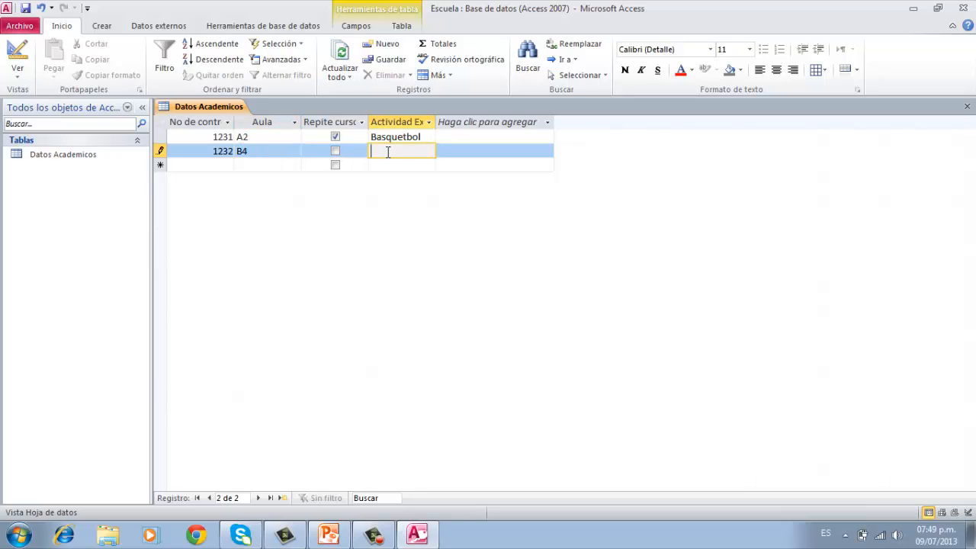
pyautogui.write('Voleibol')
# Create a second table and save it as Datos Personales while switching it to Design view.
pyautogui.click(102, 26)
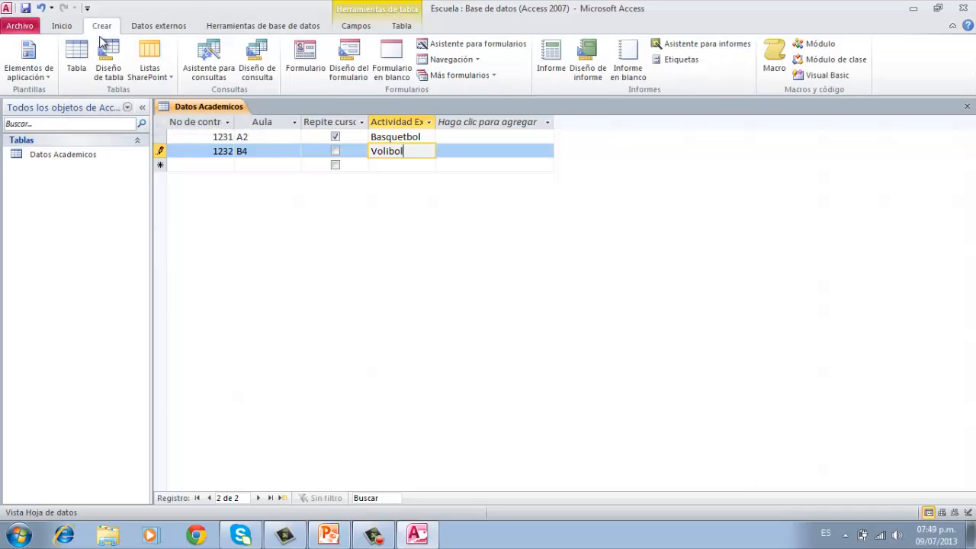
pyautogui.click(84, 58)
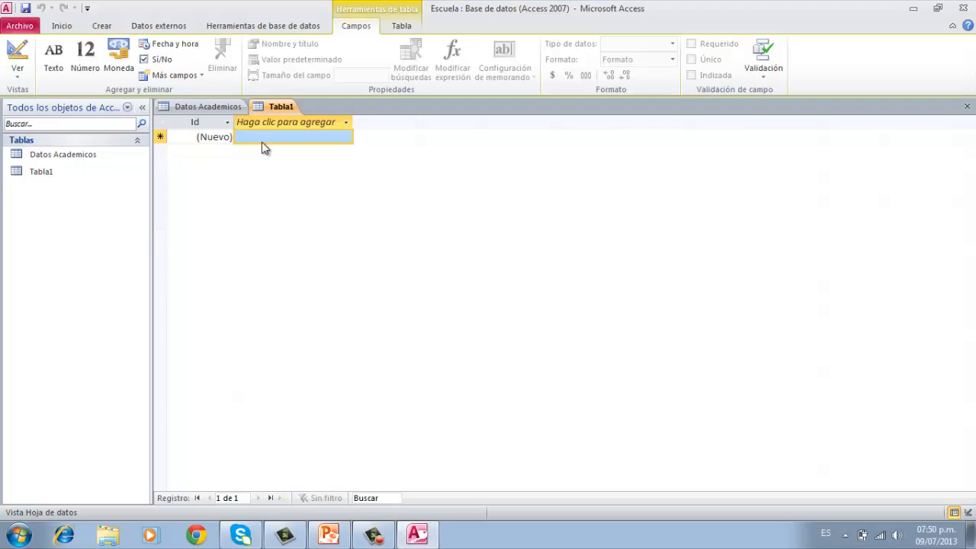
pyautogui.click(16, 58)
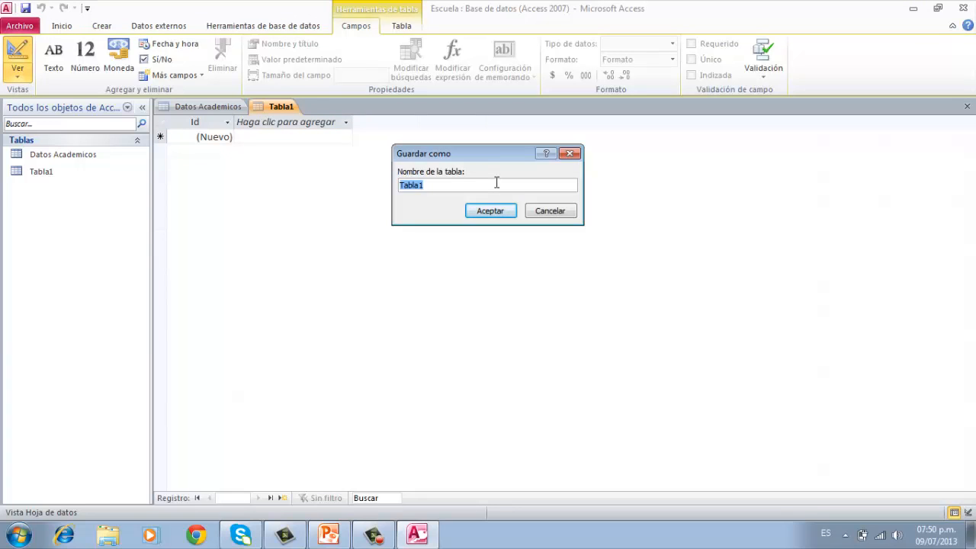
pyautogui.write('Dato')
pyautogui.write('s Pr')
pyautogui.write('ersonales')
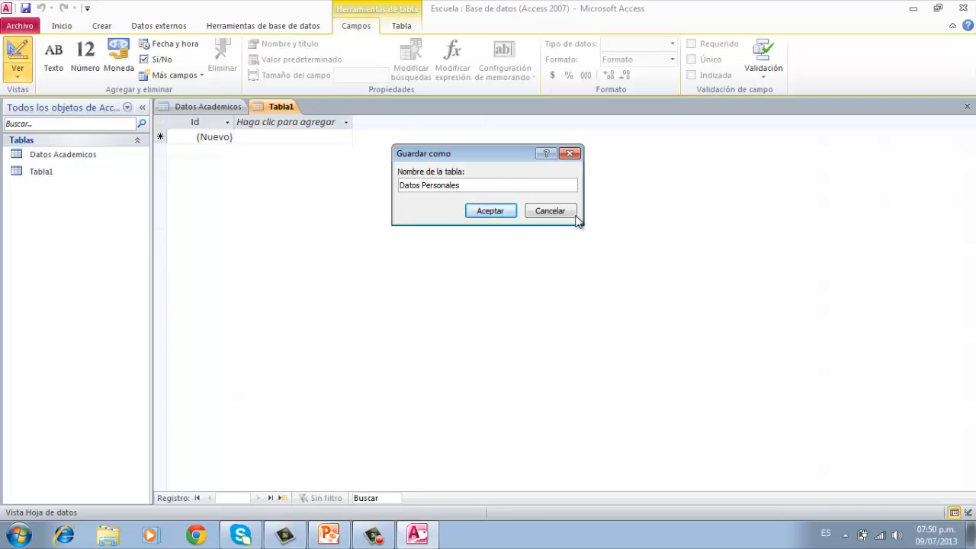
pyautogui.click(492, 211)
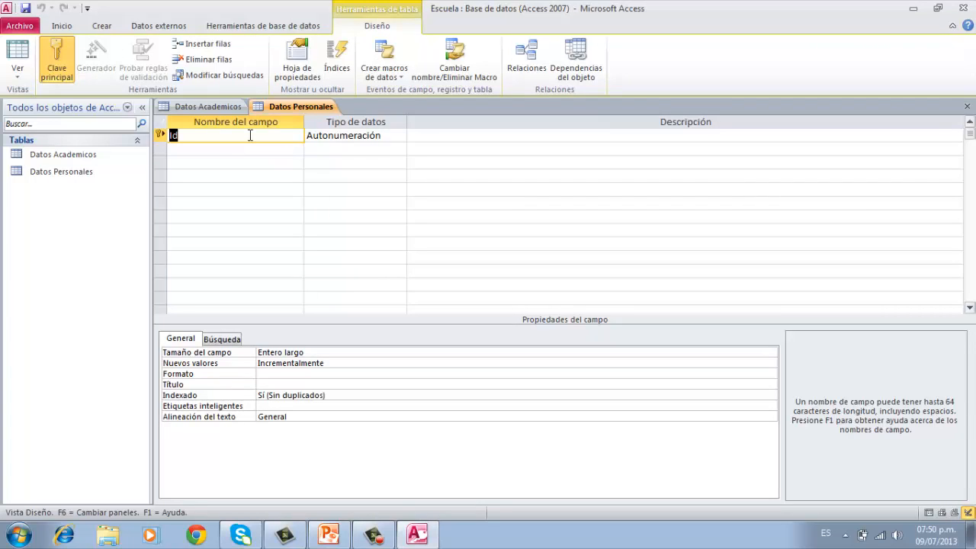
# Rename the Id primary key field of the Datos Personales table to No de control.
pyautogui.click(215, 107)
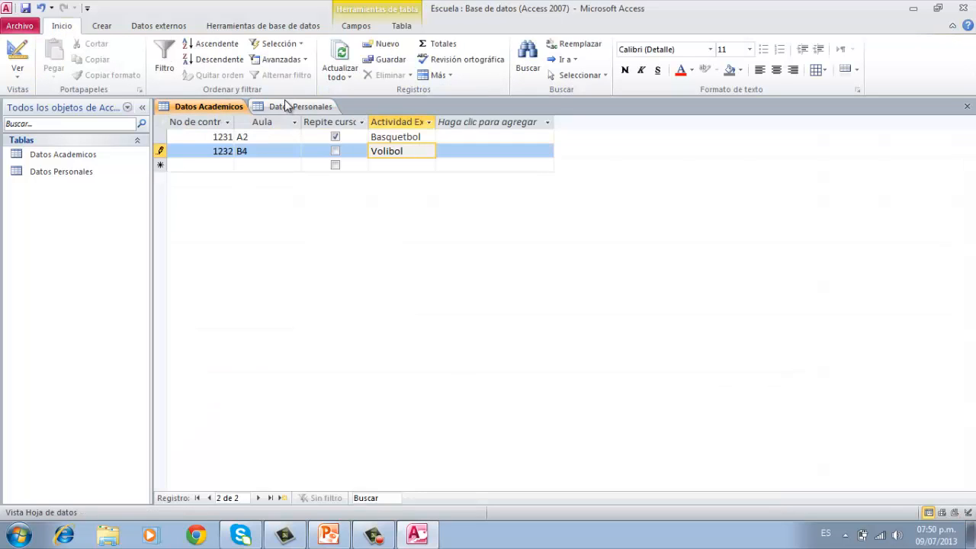
pyautogui.click(287, 106)
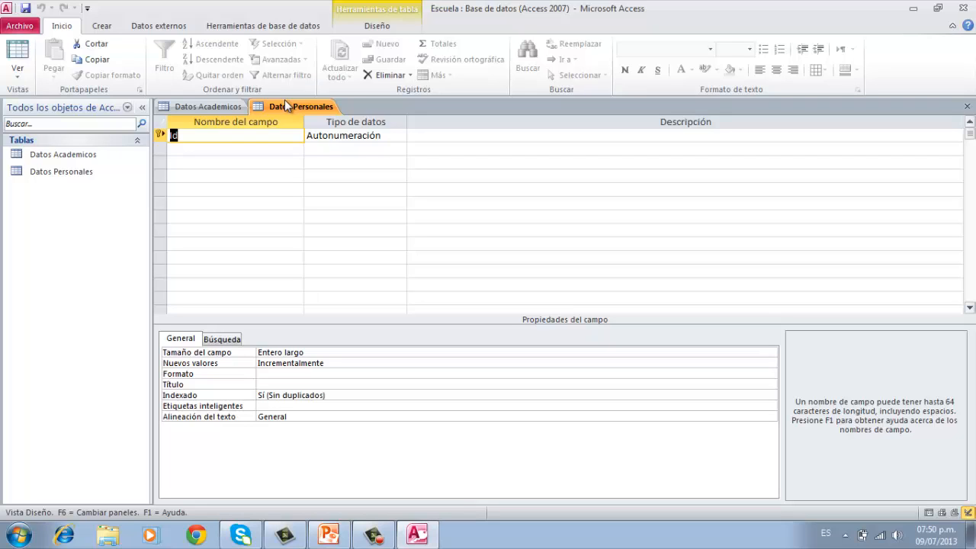
pyautogui.click(260, 131)
pyautogui.press('BackSpace')
pyautogui.press('BackSpace')
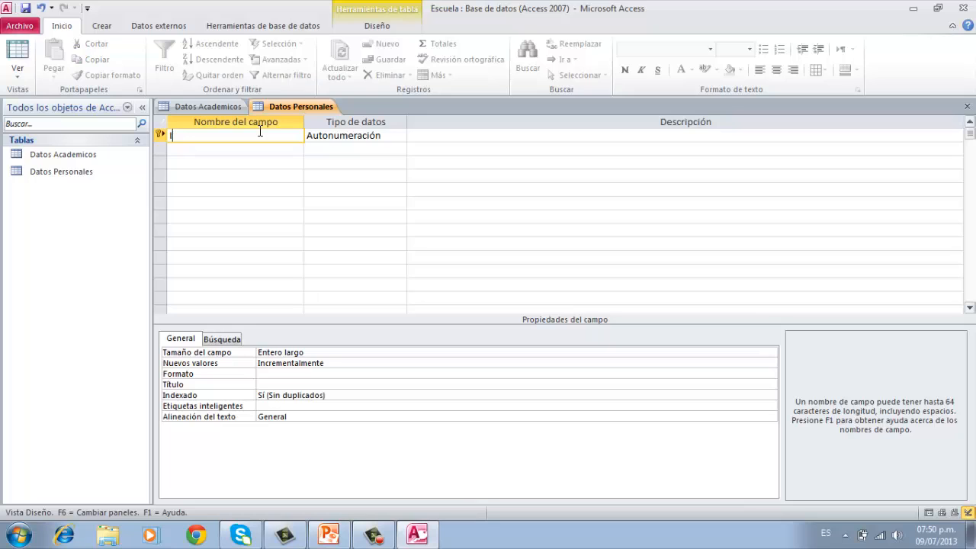
pyautogui.press('capslock')
pyautogui.write('N')
pyautogui.press('capslock')
pyautogui.write('o de control')
# Add the fields Nombre and Apellido below No de control in the Datos Personales table.
pyautogui.click(244, 147)
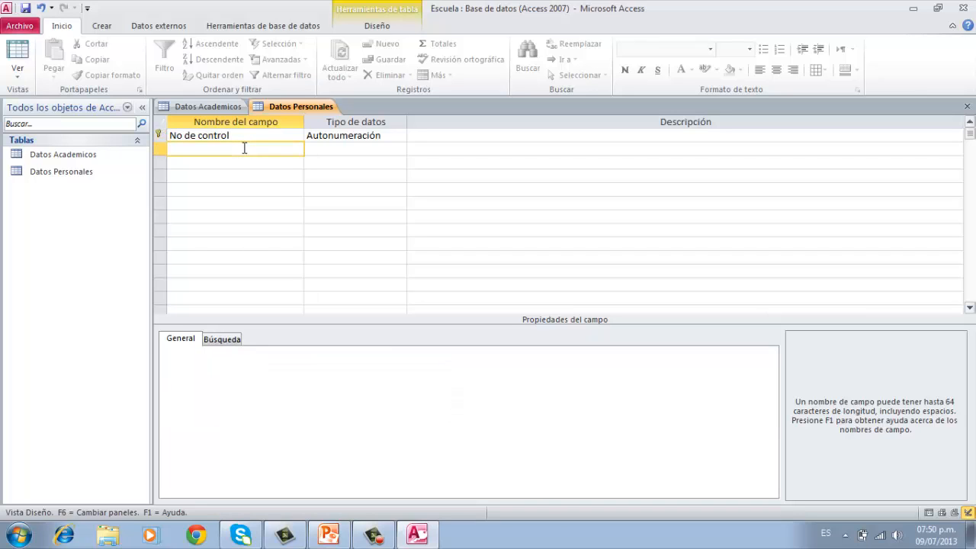
pyautogui.write('Nombre')
pyautogui.press('Down')
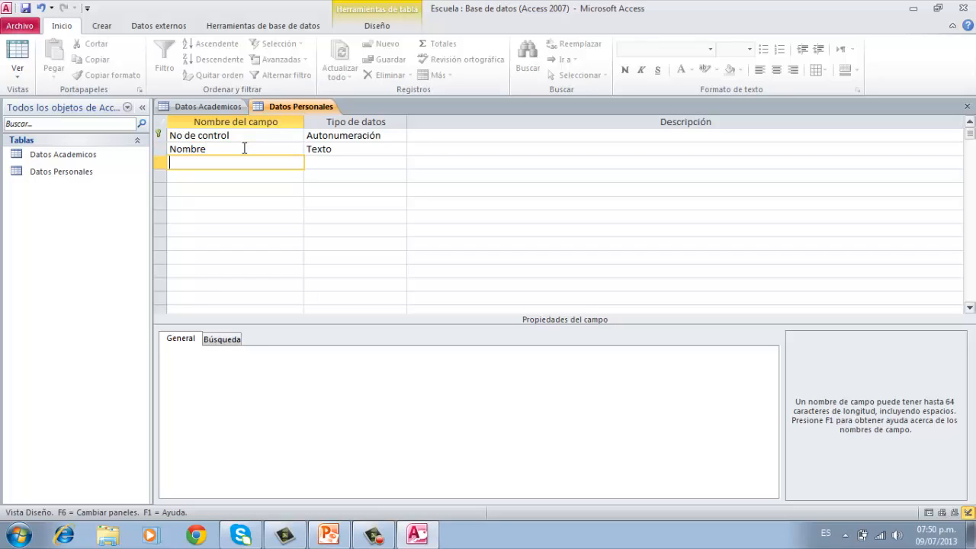
pyautogui.write('Apellido')
pyautogui.press('Down')
# Add the fields Edad and Domicilio below Apellido in the Datos Personales table.
pyautogui.press('capslock')
pyautogui.press('capslock')
pyautogui.write('e')
pyautogui.press('BackSpace')
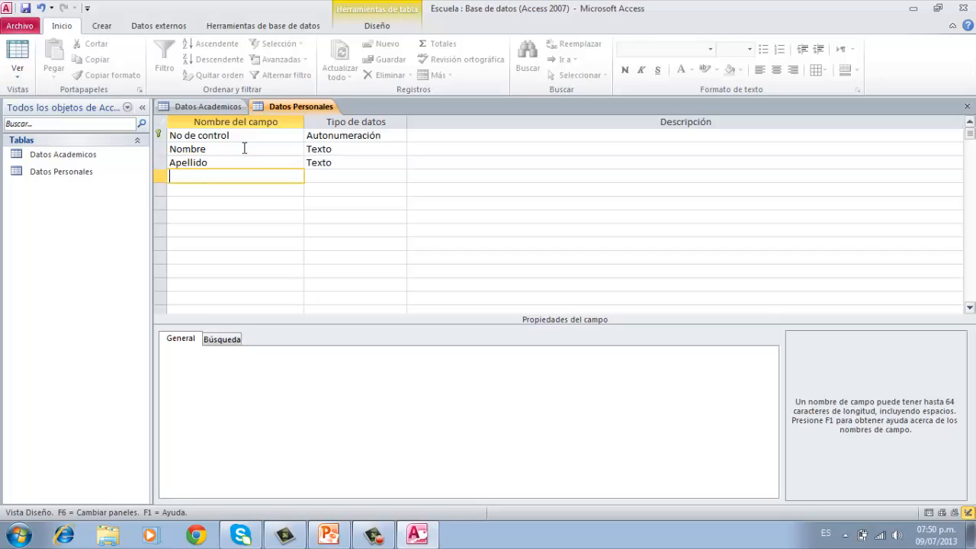
pyautogui.write('e')
pyautogui.press('capslock')
pyautogui.press('BackSpace')
pyautogui.write('E')
pyautogui.press('capslock')
pyautogui.write('dad')
pyautogui.press('Down')
pyautogui.press('capslock')
pyautogui.write('D')
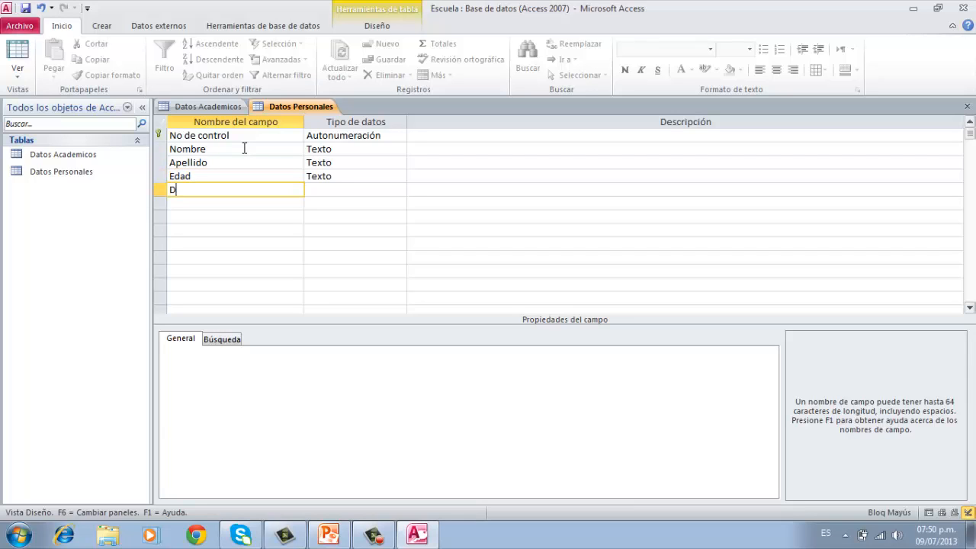
pyautogui.press('capslock')
pyautogui.write('omicilio')
# Set the data type of the No de control field in Datos Personales to Número.
pyautogui.click(376, 185)
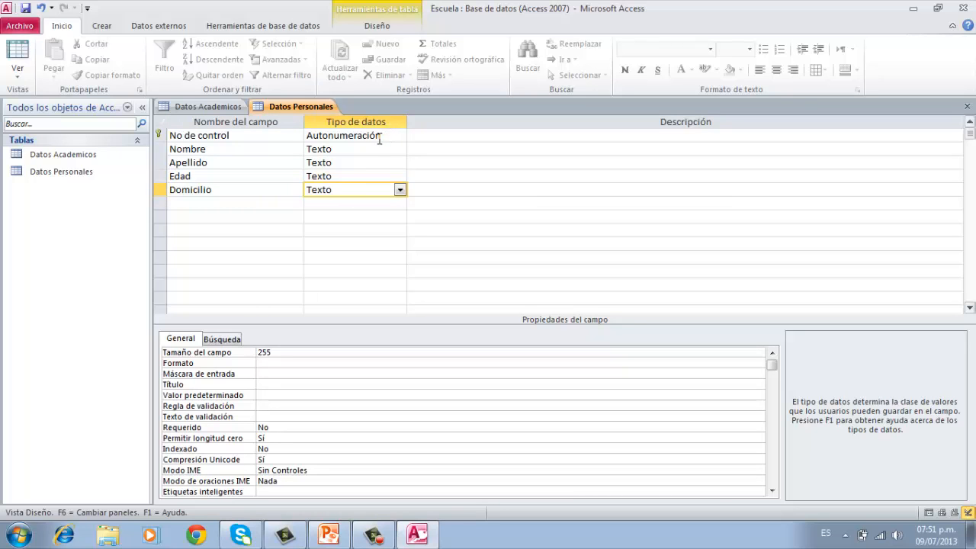
pyautogui.click(381, 138)
pyautogui.click(399, 137)
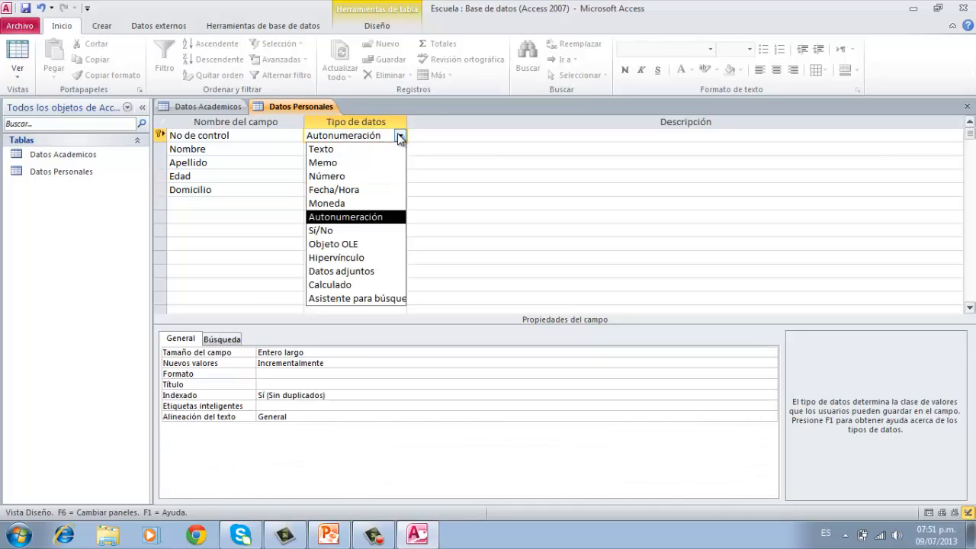
pyautogui.click(338, 175)
# Set the data type of the Edad field to Número, keeping Nombre, Apellido and Domicilio as Texto.
pyautogui.click(351, 152)
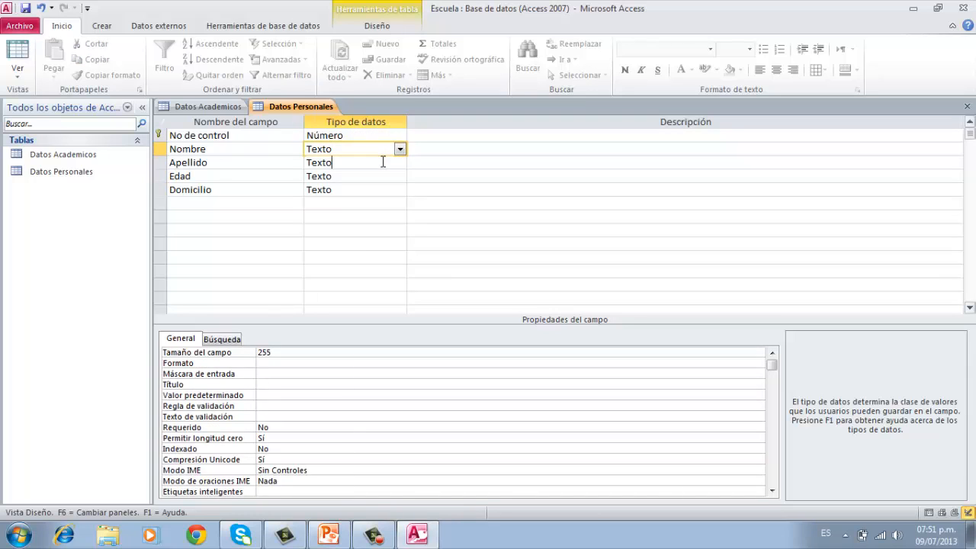
pyautogui.click(383, 162)
pyautogui.click(376, 176)
pyautogui.click(400, 177)
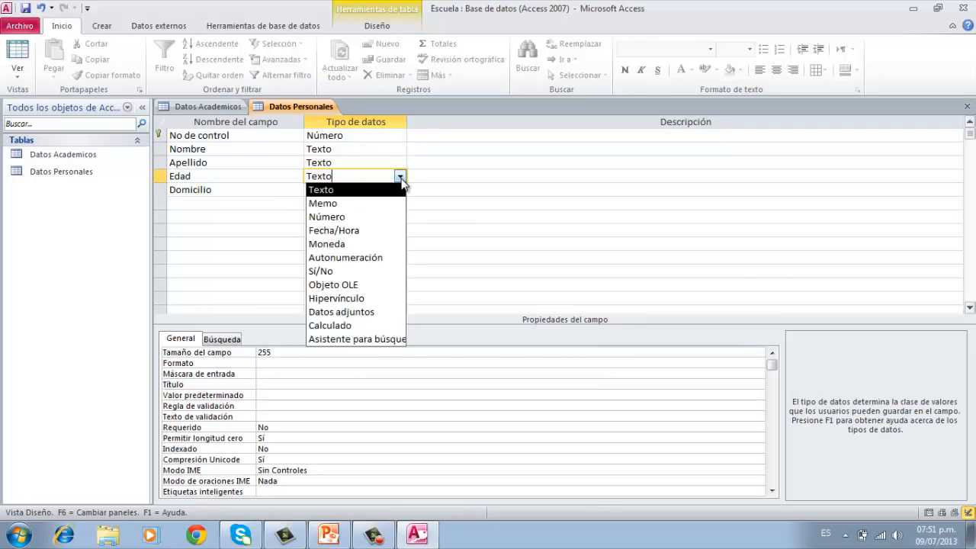
pyautogui.click(374, 217)
pyautogui.click(367, 192)
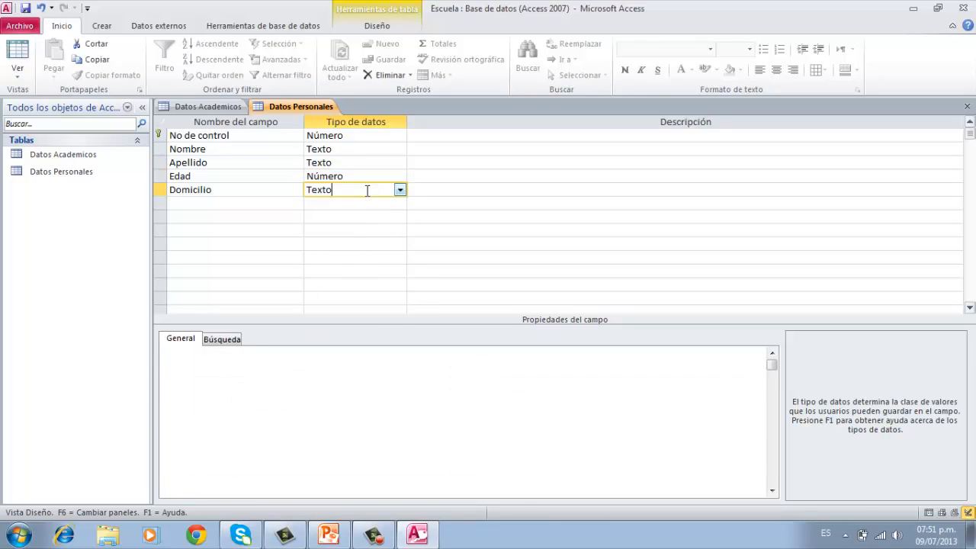
pyautogui.click(431, 196)
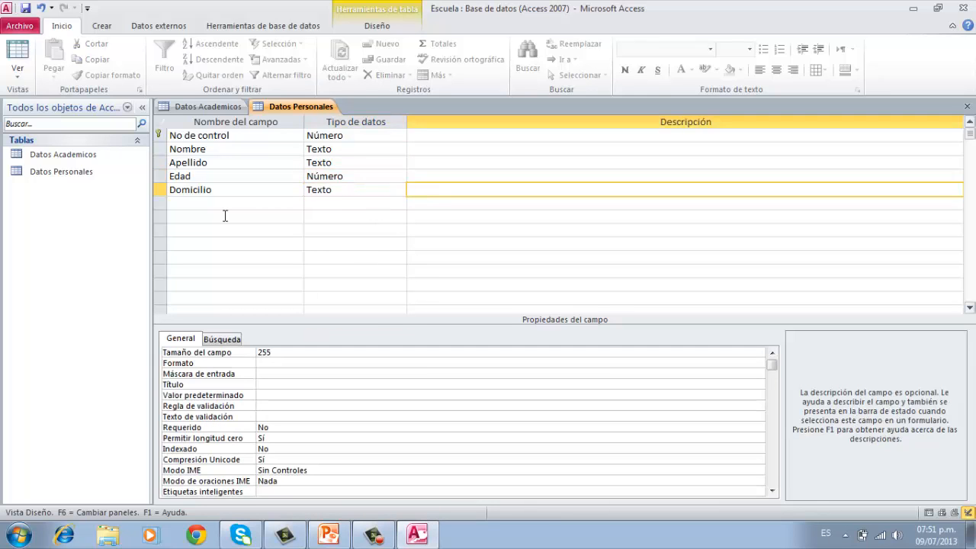
# Save the Datos Personales design and enter the first record in Datasheet view: the student's control number, first name, surname, Edad 18 and address.
pyautogui.click(19, 58)
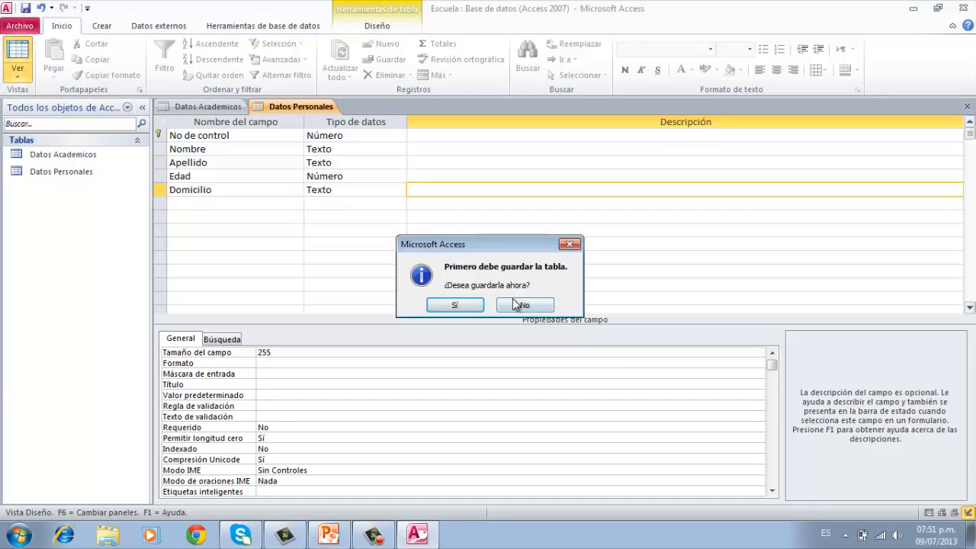
pyautogui.click(473, 308)
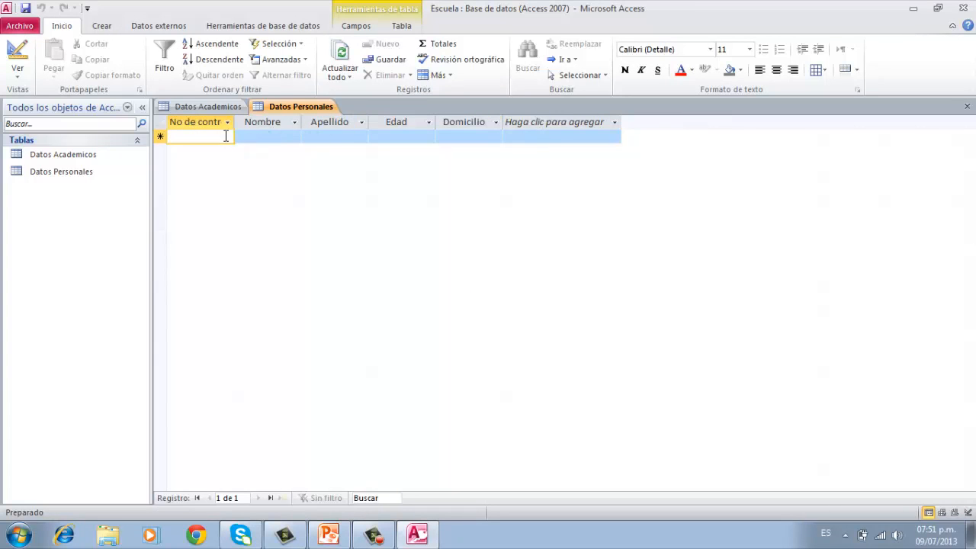
pyautogui.write('1231')
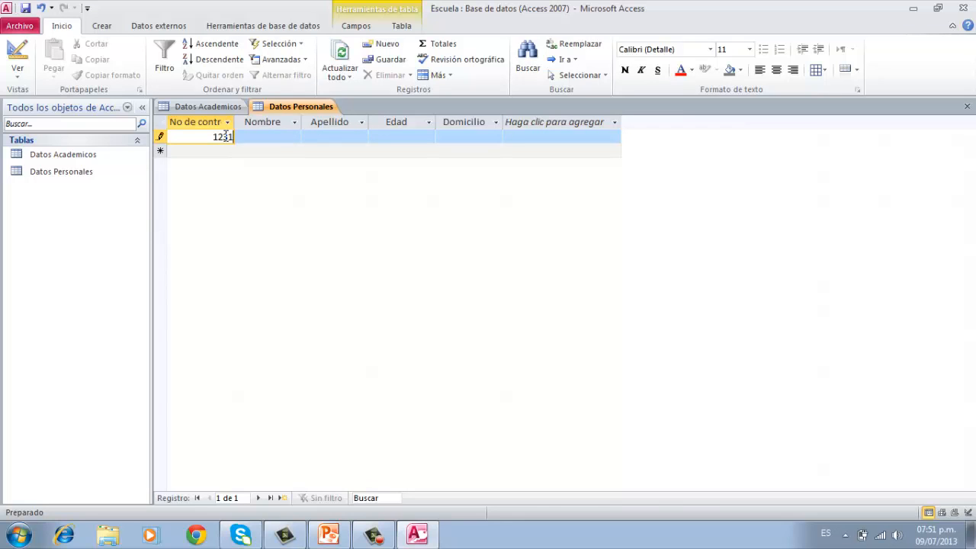
pyautogui.click(272, 138)
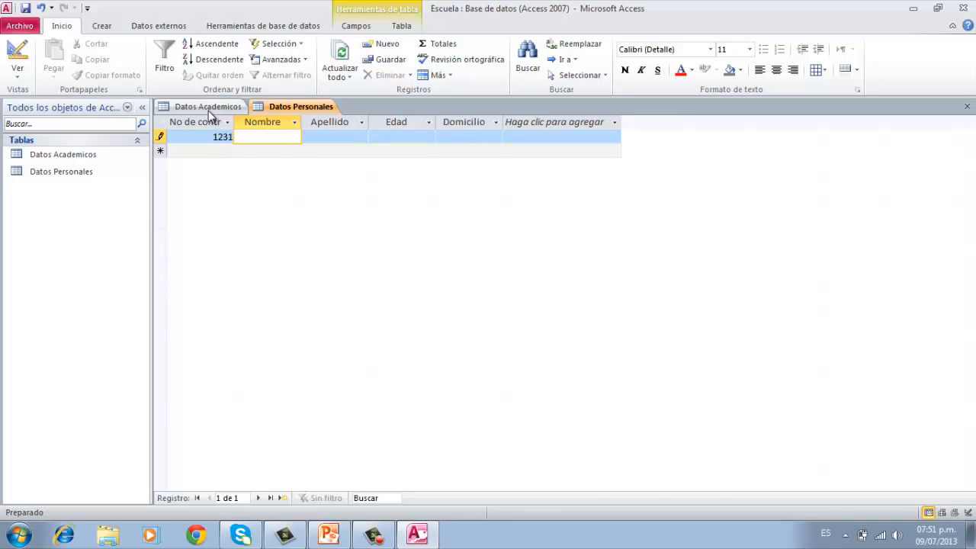
pyautogui.write('Pedro')
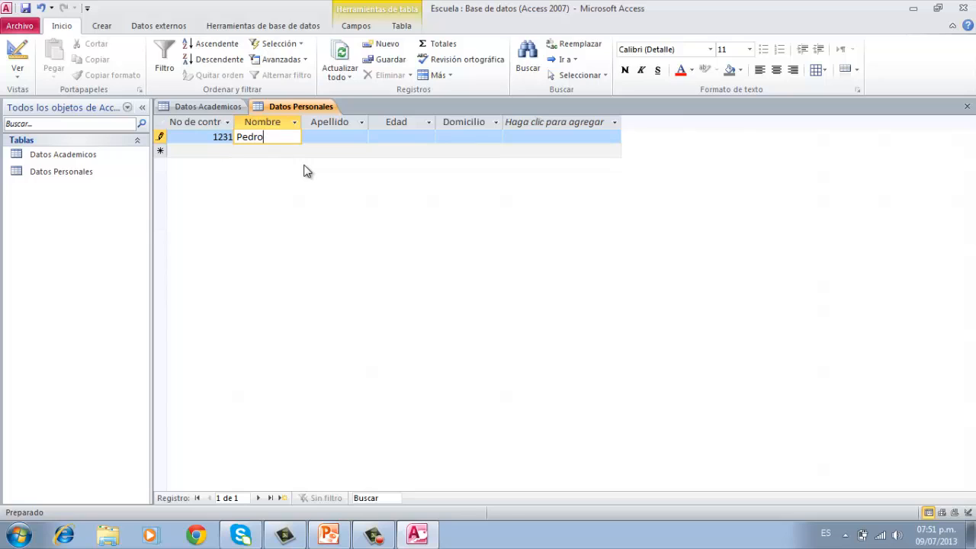
pyautogui.press('Tab')
pyautogui.write('Perez')
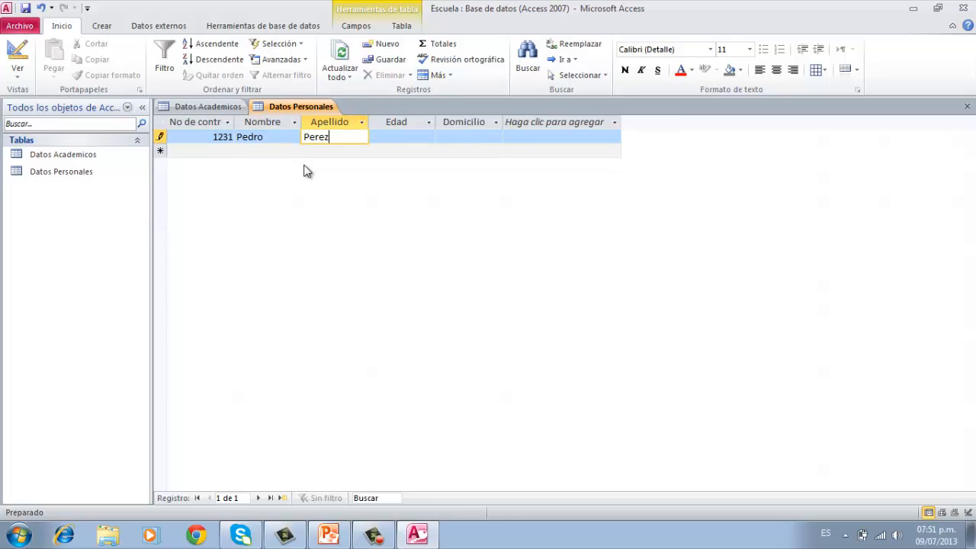
pyautogui.press('Tab')
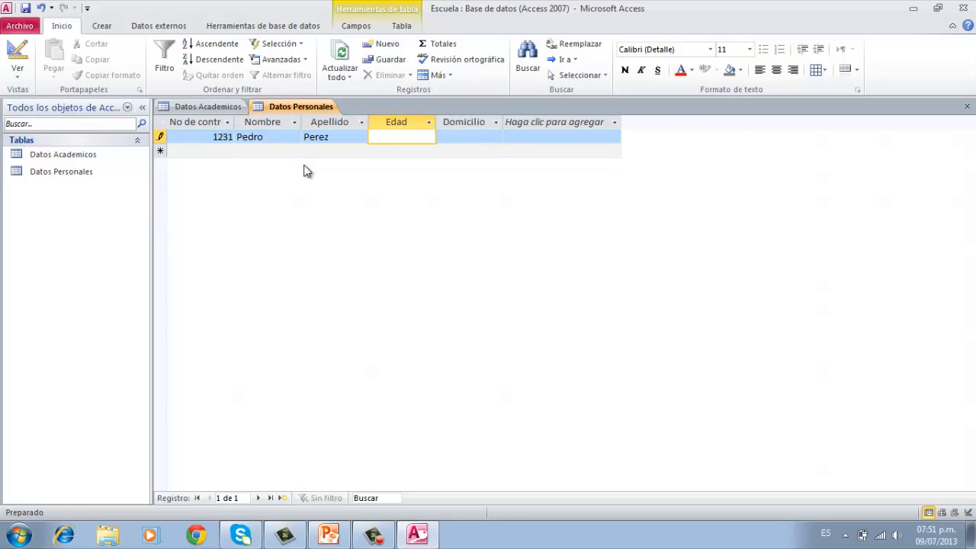
pyautogui.write('18')
pyautogui.press('Tab')
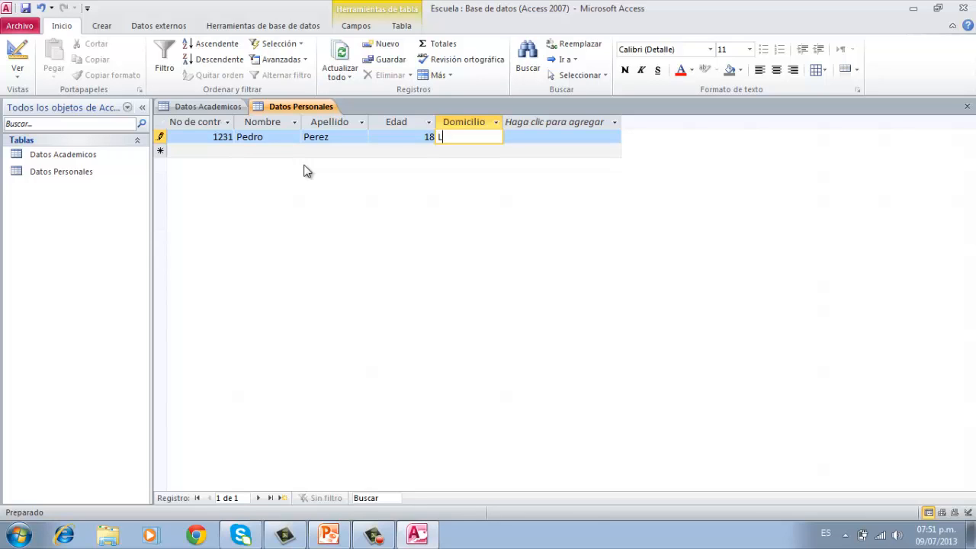
pyautogui.write('Lima 56')
# Enter the second Datos Personales record with the student's control number, first name, surname, Edad 20 and address, and compare it with Datos Academicos.
pyautogui.click(211, 150)
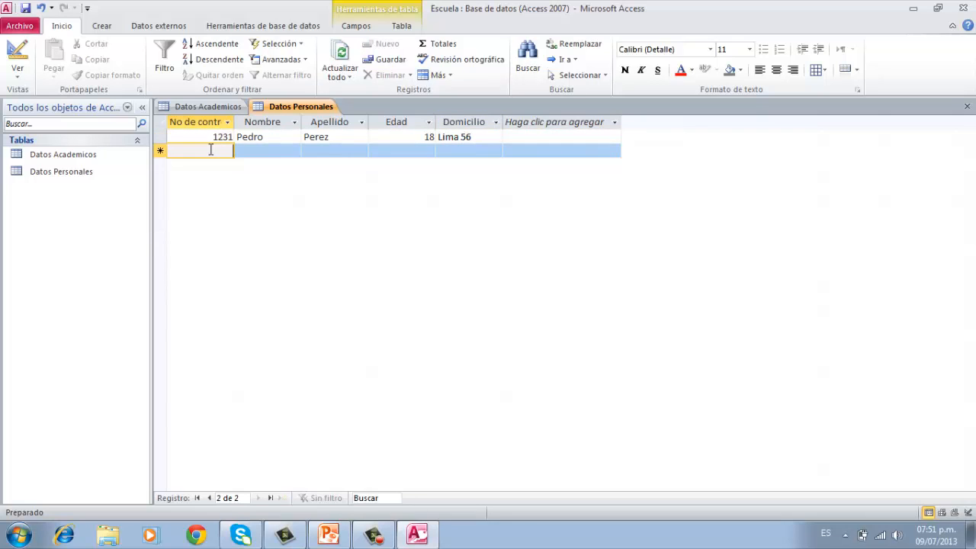
pyautogui.write('1232')
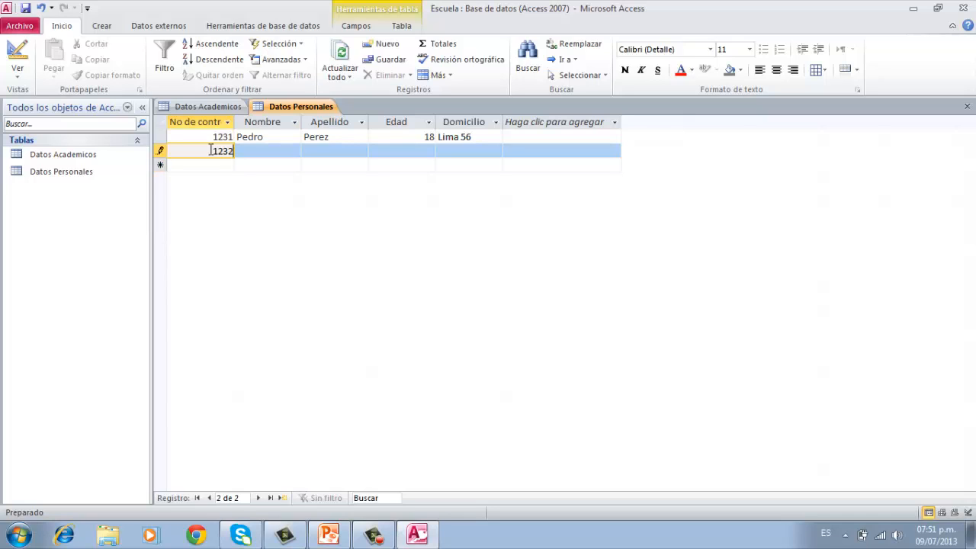
pyautogui.press('Tab')
pyautogui.write('Rosa M')
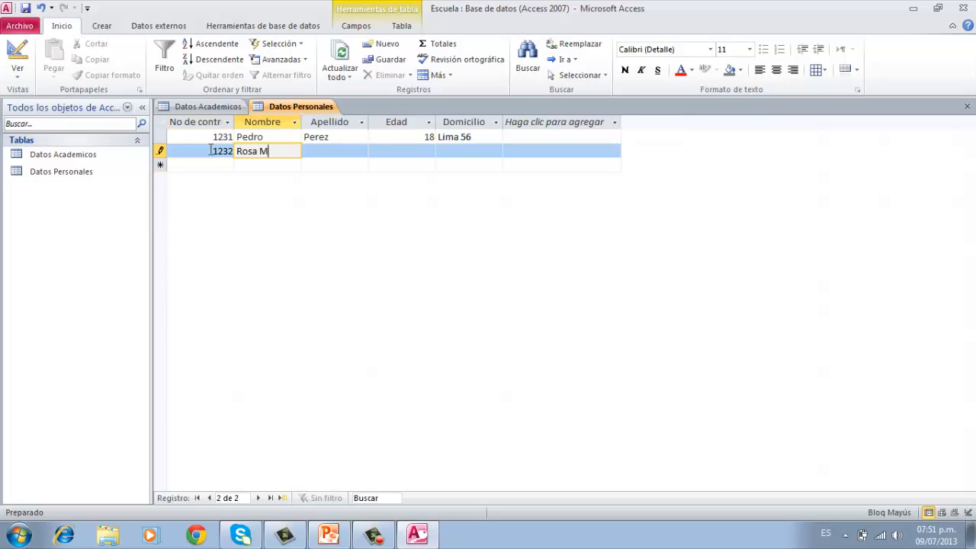
pyautogui.press('BackSpace')
pyautogui.press('Tab')
pyautogui.write('Me')
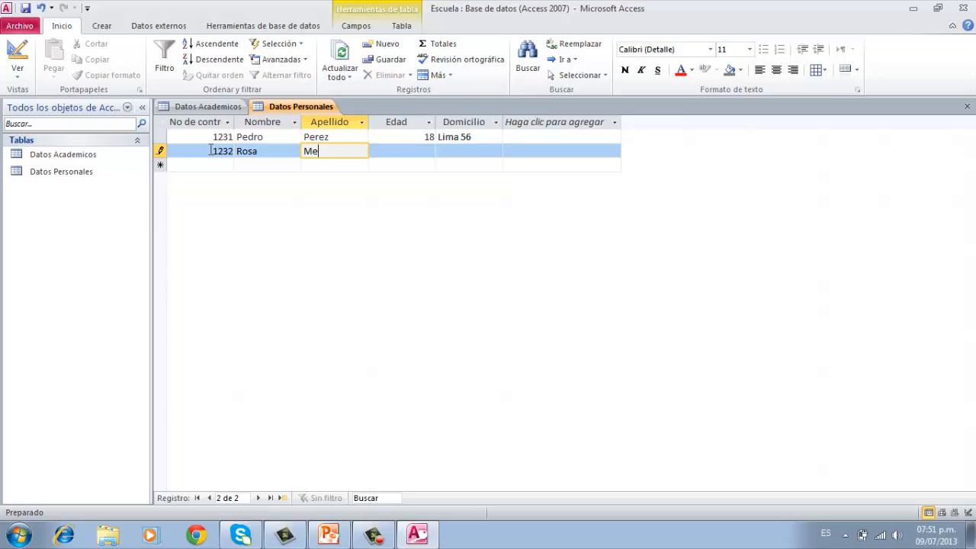
pyautogui.write('rcado')
pyautogui.press('Tab')
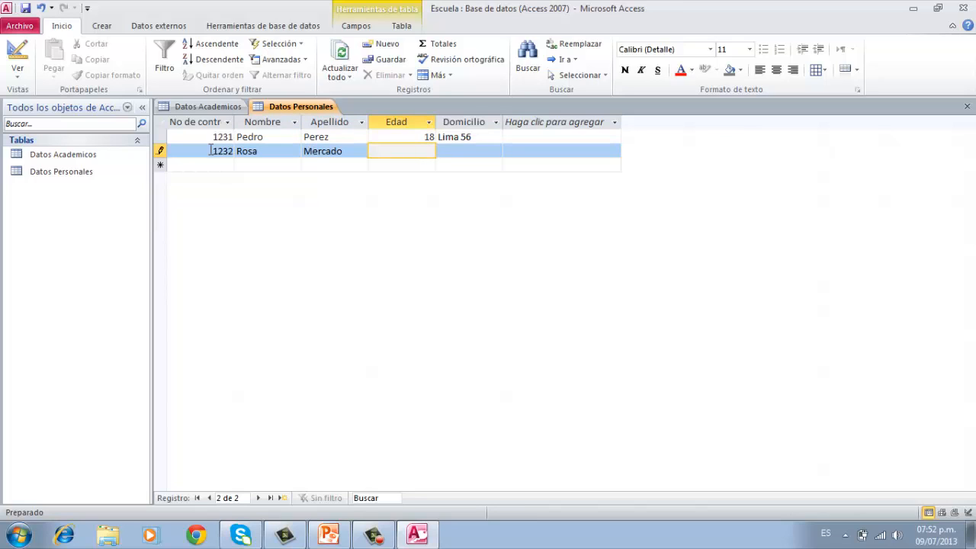
pyautogui.write('20')
pyautogui.press('Tab')
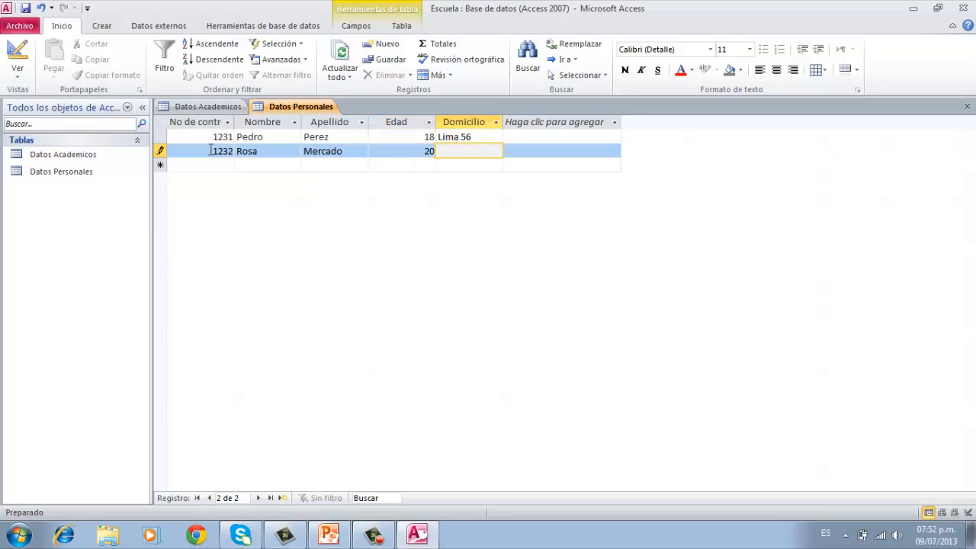
pyautogui.write('Colima 34')
pyautogui.click(212, 109)
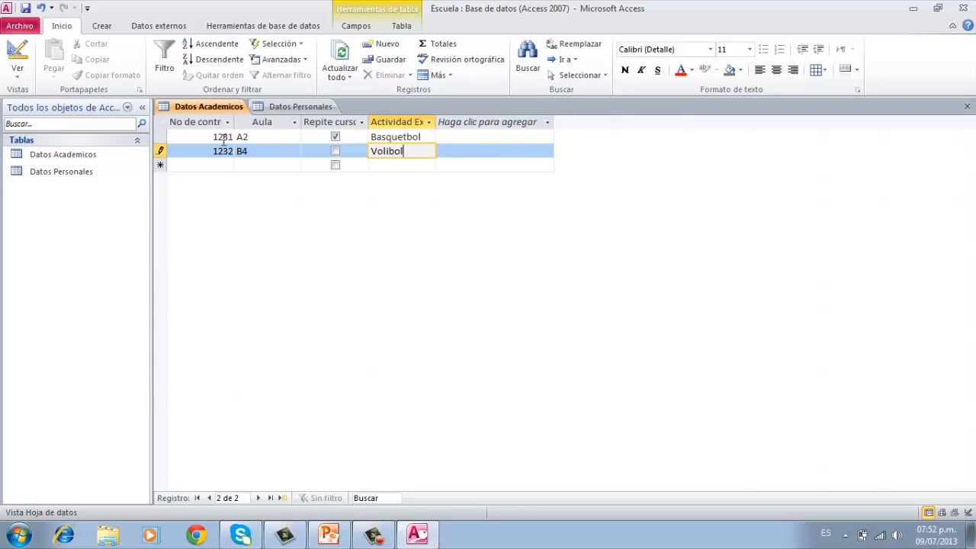
pyautogui.click(294, 106)
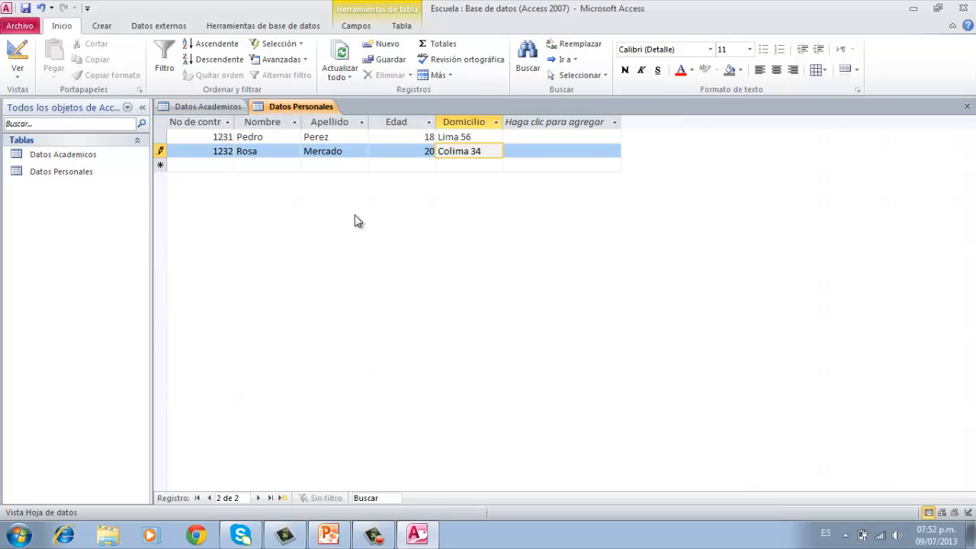